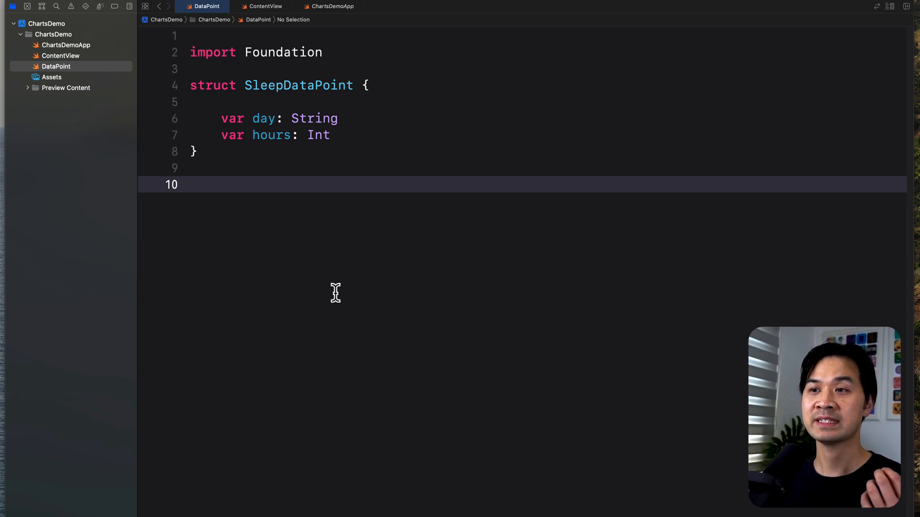
Switch from the SleepDataPoint struct to ContentView with its week of sleep data.
{"action": "left_click", "coordinate": [337, 119]}
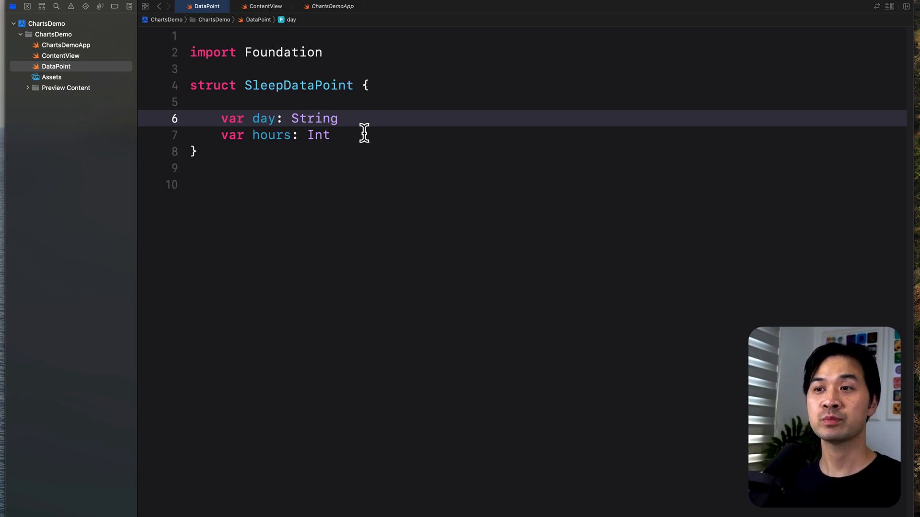
{"action": "left_click", "coordinate": [54, 56]}
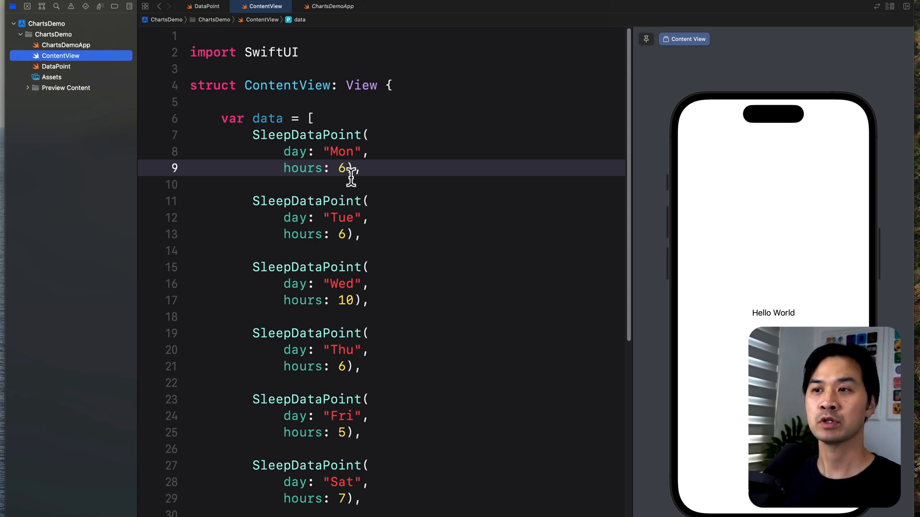
{"action": "scroll", "coordinate": [345, 180], "scroll_direction": "down", "scroll_amount": 5}
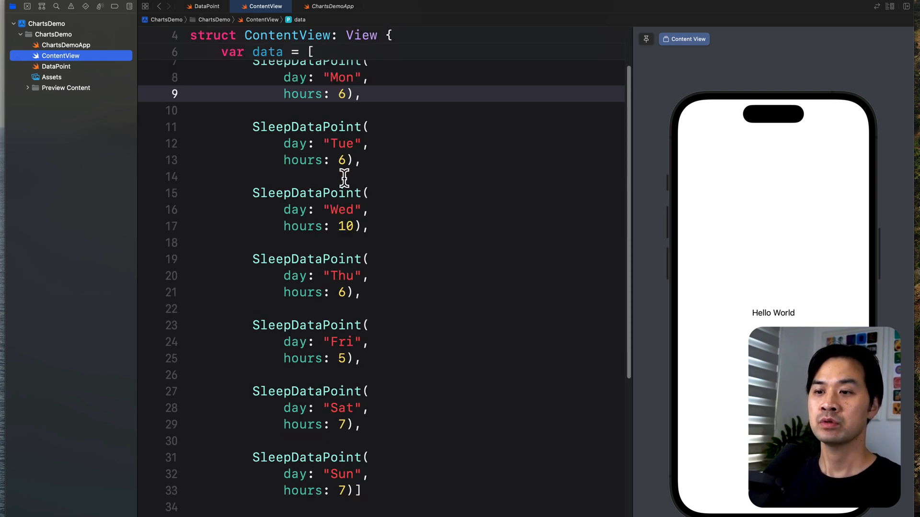
{"action": "scroll", "coordinate": [349, 281], "scroll_direction": "down", "scroll_amount": 2}
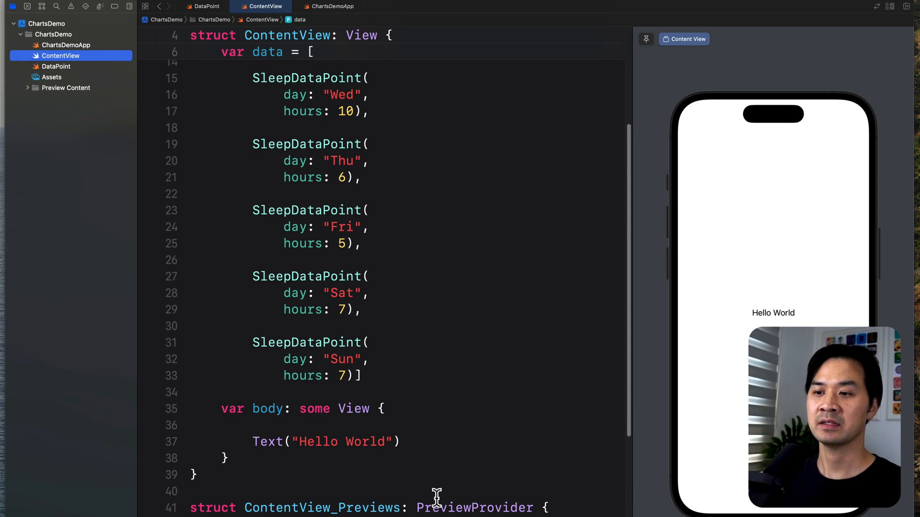
{"action": "scroll", "coordinate": [349, 259], "scroll_direction": "up", "scroll_amount": 7}
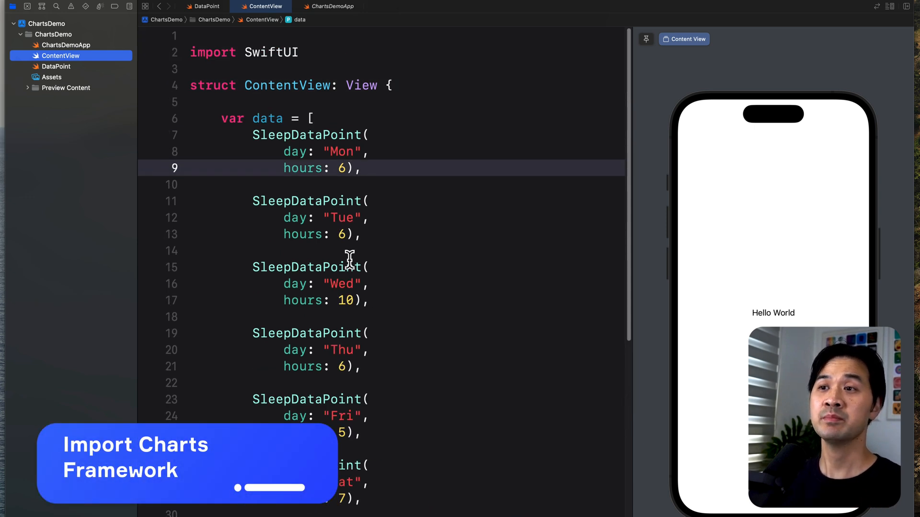
Add 'import Charts' on a new line below 'import SwiftUI'.
{"action": "left_click", "coordinate": [336, 52]}
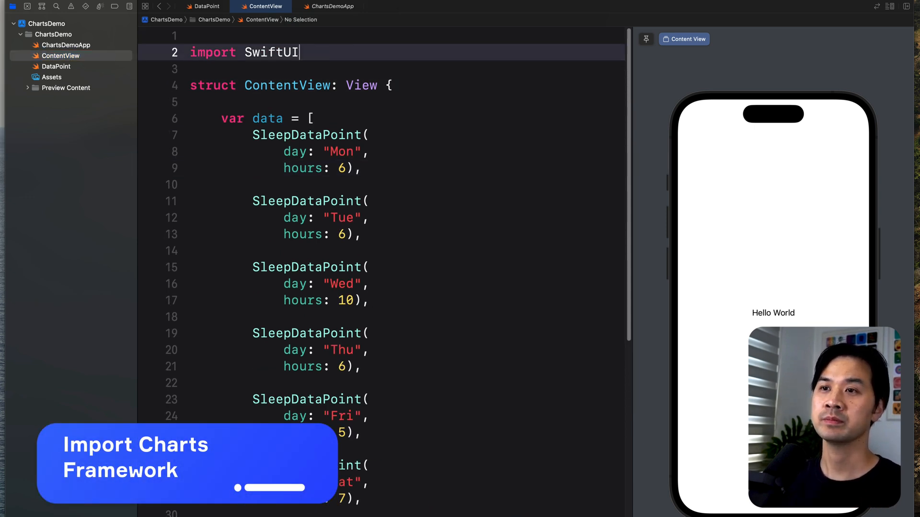
{"action": "key", "text": "Return"}
{"action": "type", "text": "import Charts"}
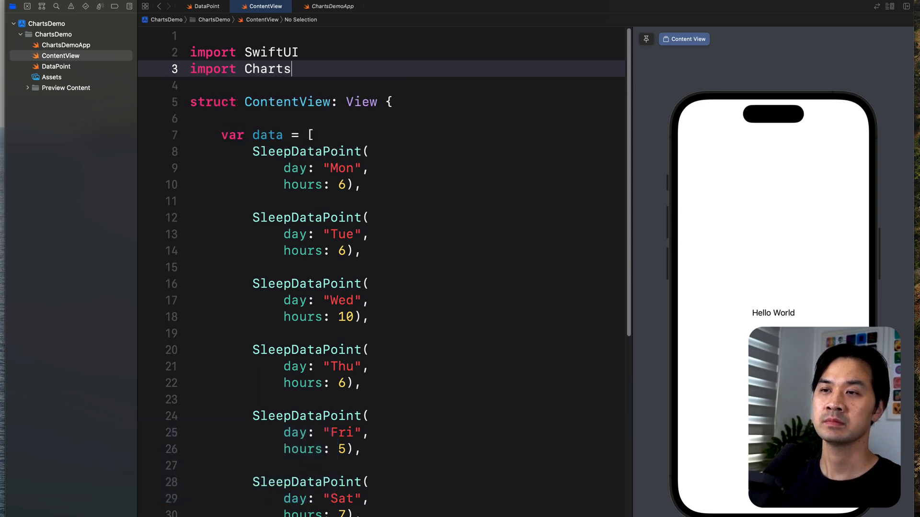
{"action": "scroll", "coordinate": [442, 165], "scroll_direction": "down", "scroll_amount": 5}
{"action": "scroll", "coordinate": [435, 169], "scroll_direction": "down", "scroll_amount": 8}
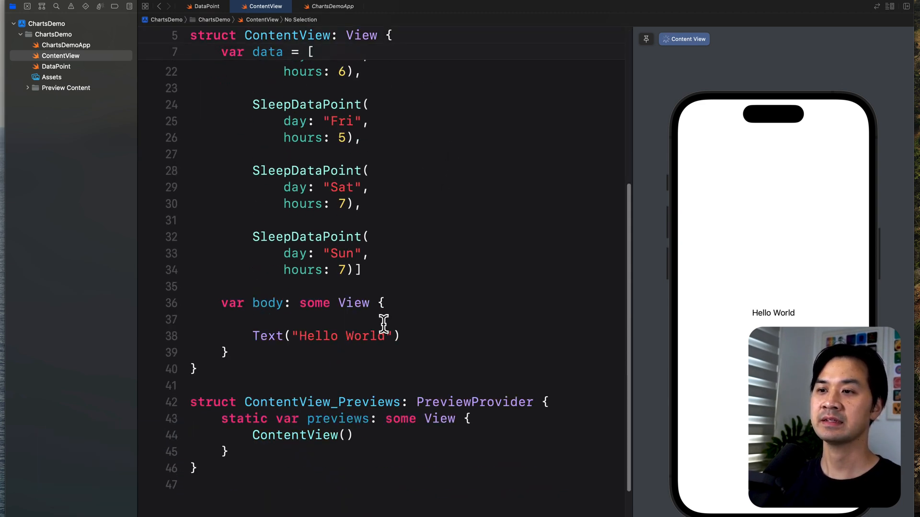
Replace Text("Hello World") in body with an empty Chart { } block.
{"action": "left_click", "coordinate": [441, 337]}
{"action": "left_click_drag", "start_coordinate": [399, 337], "coordinate": [253, 336]}
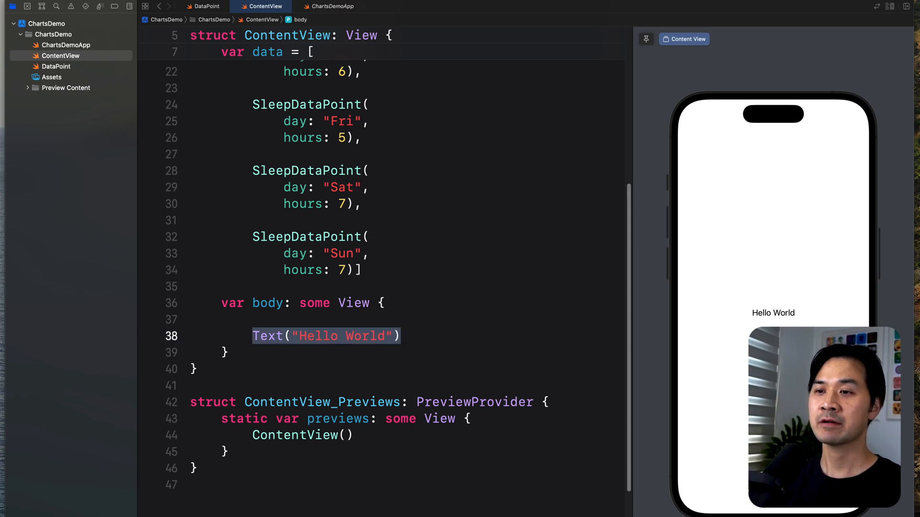
{"action": "type", "text": "C"}
{"action": "type", "text": "hart "}
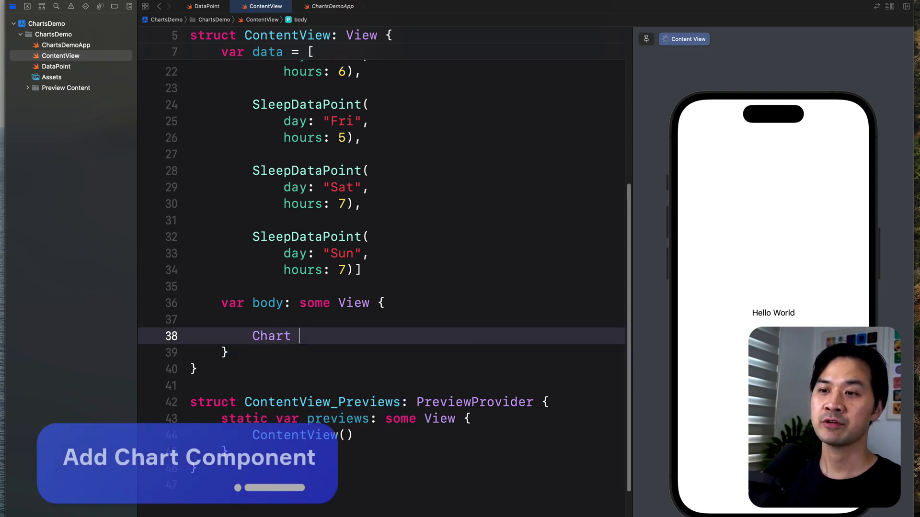
{"action": "type", "text": "{"}
{"action": "key", "text": "Return"}
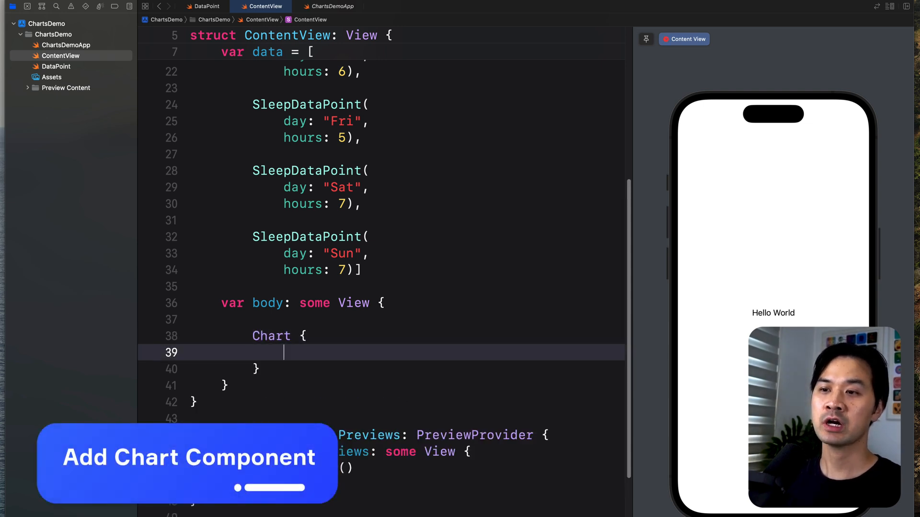
{"action": "key", "text": "Return"}
{"action": "key", "text": "Up"}
{"action": "key", "text": "Return"}
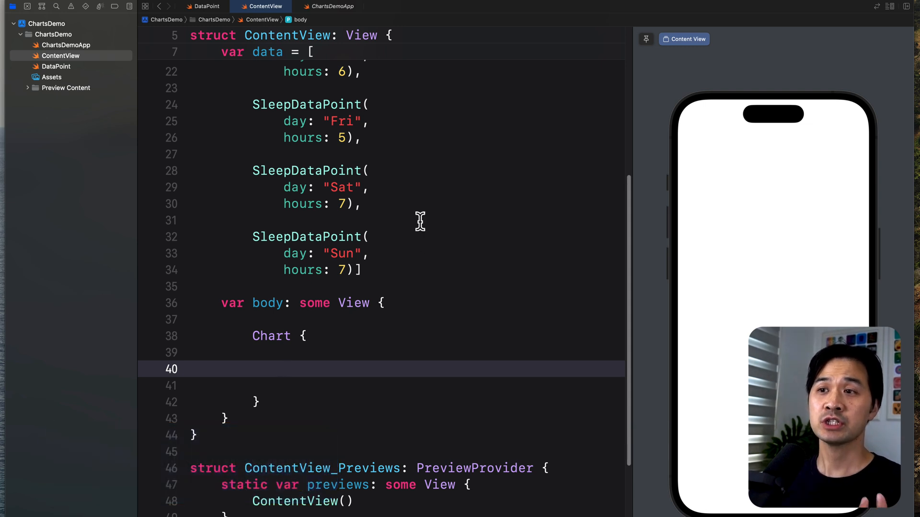
{"action": "scroll", "coordinate": [331, 216], "scroll_direction": "up", "scroll_amount": 6}
{"action": "scroll", "coordinate": [306, 226], "scroll_direction": "down", "scroll_amount": 2}
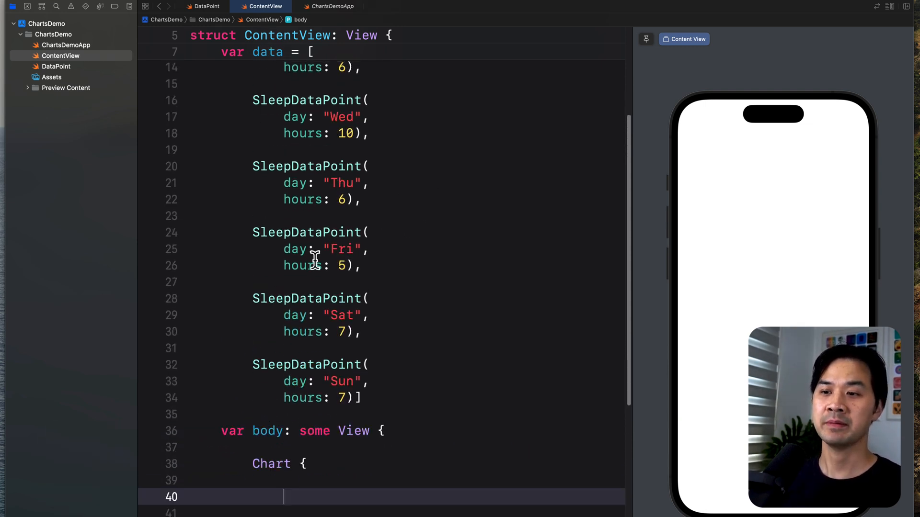
{"action": "type", "text": "ForR"}
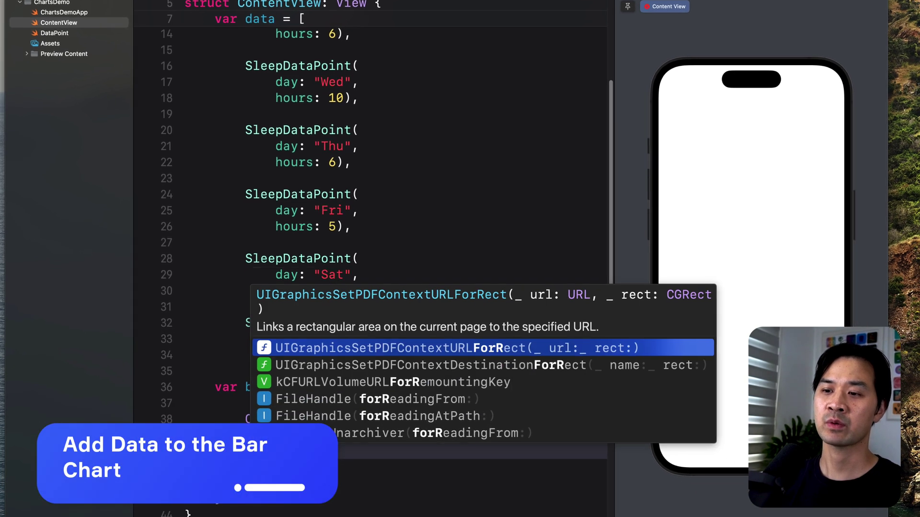
Write 'ForEach(data) { d in }' inside the Chart block, leaving its body empty.
{"action": "key", "text": "BackSpace"}
{"action": "type", "text": "Each("}
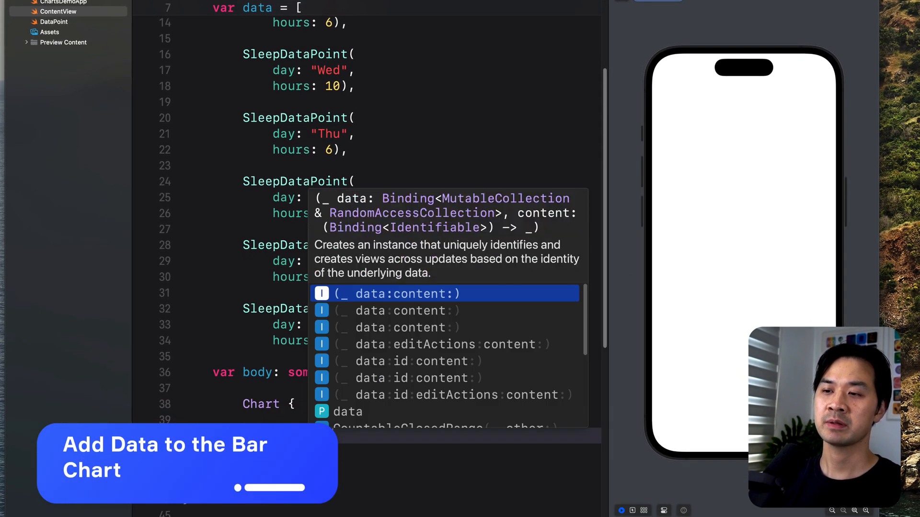
{"action": "type", "text": "data"}
{"action": "key", "text": "Escape"}
{"action": "key", "text": "Right"}
{"action": "type", "text": "{"}
{"action": "key", "text": "Return"}
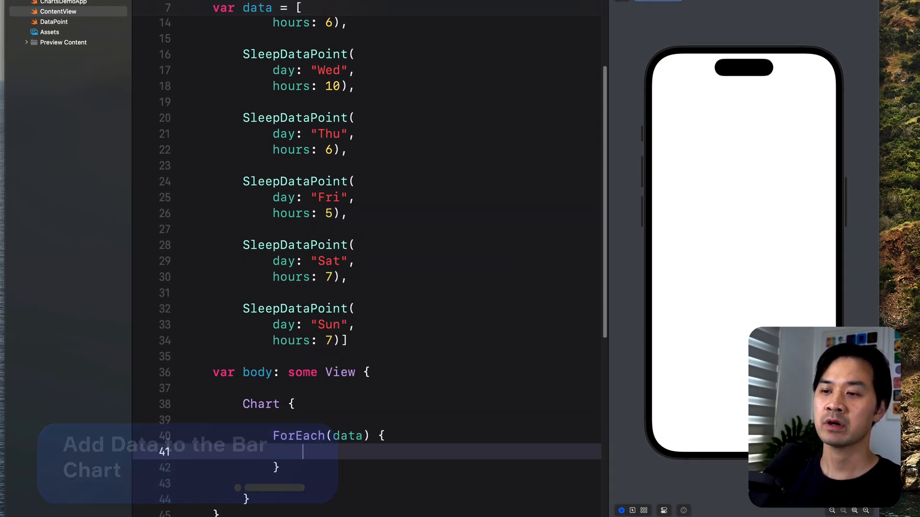
{"action": "key", "text": "Up"}
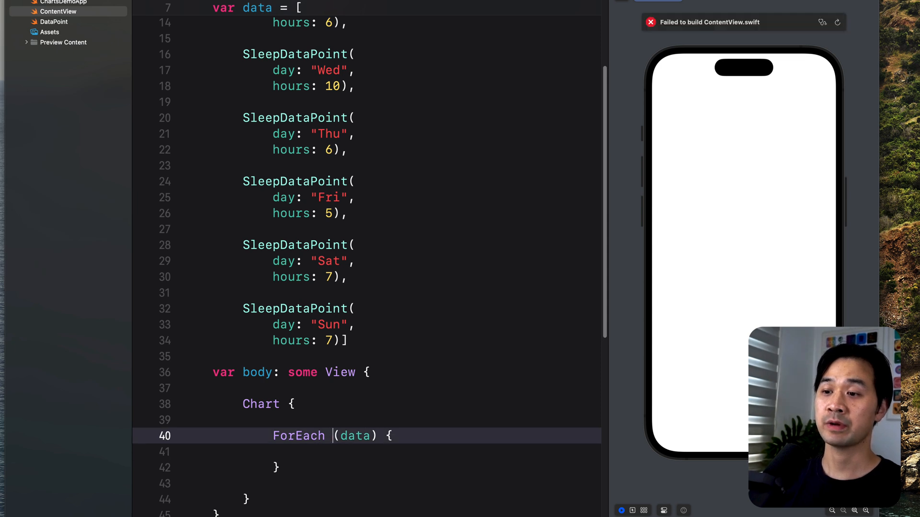
{"action": "key", "text": "End"}
{"action": "type", "text": "d"}
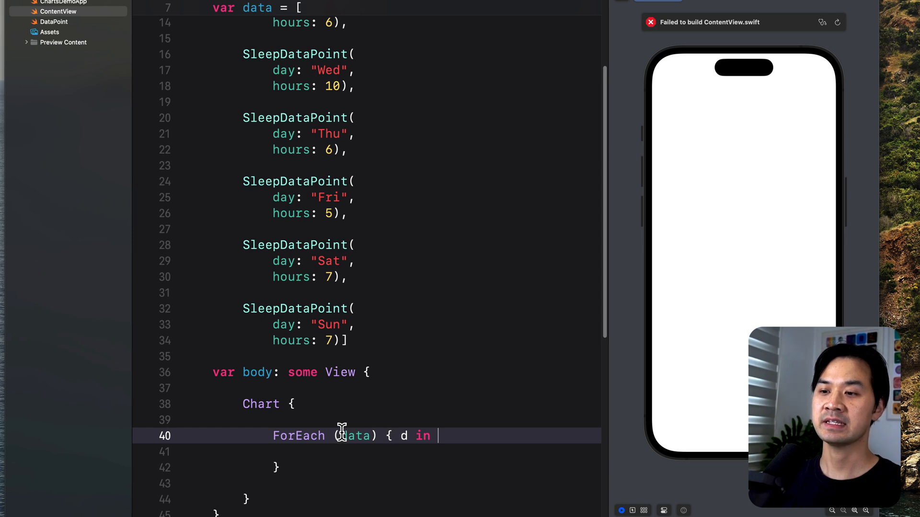
{"action": "left_click", "coordinate": [353, 452]}
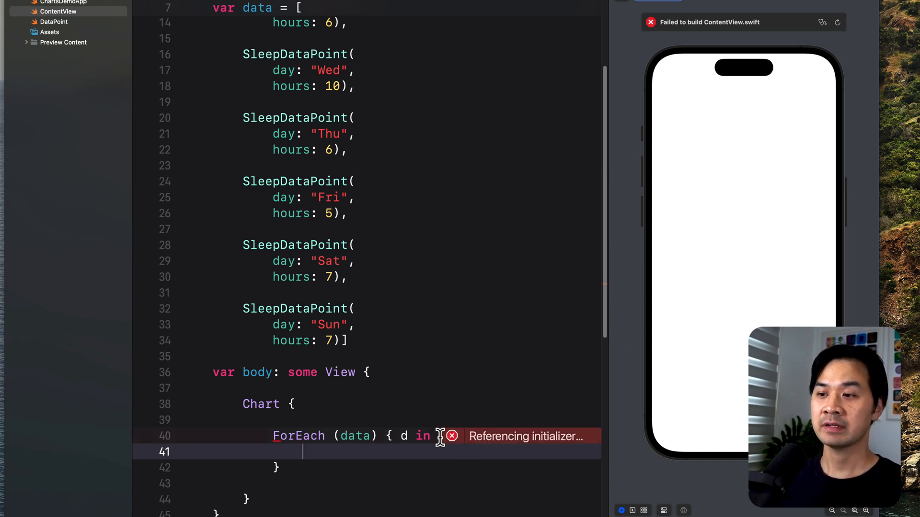
In DataPoint.swift, make SleepDataPoint conform to Identifiable.
{"action": "left_click", "coordinate": [53, 22]}
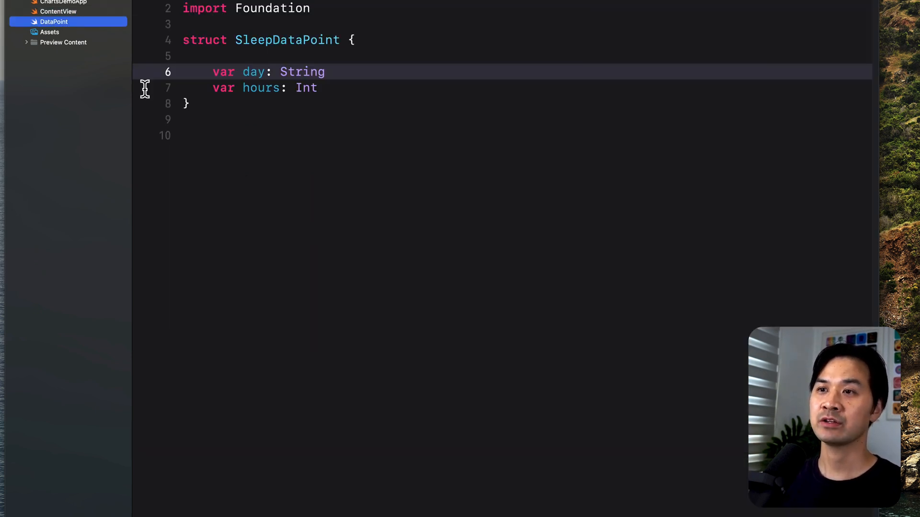
{"action": "left_click", "coordinate": [339, 40]}
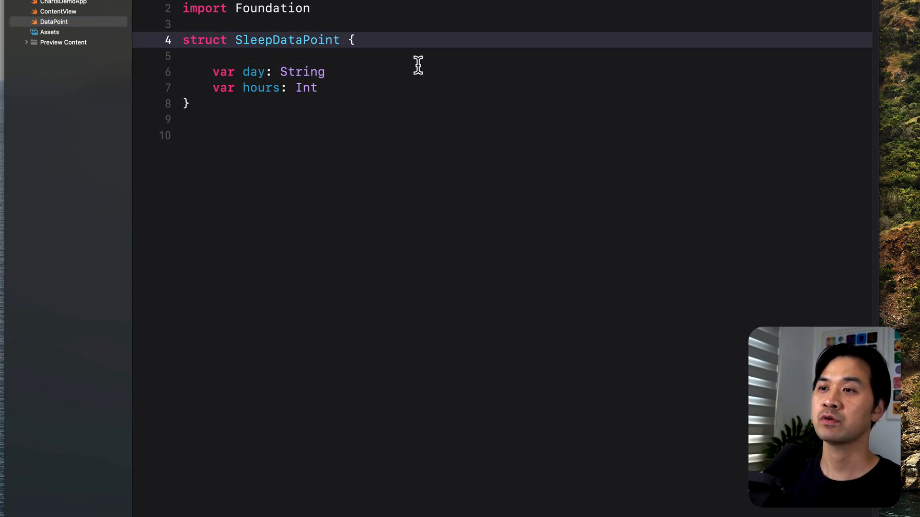
{"action": "type", "text": ": Ide"}
{"action": "key", "text": "Return"}
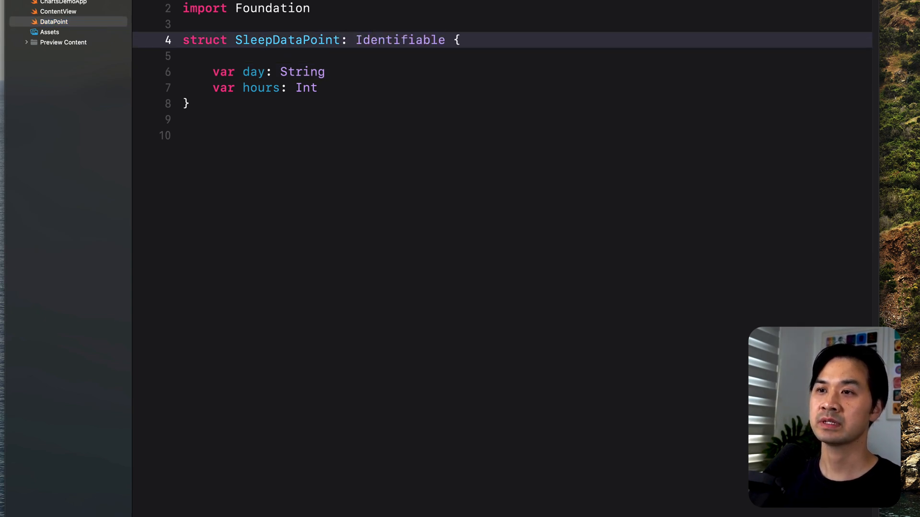
Add 'var id = UUID().uuidString' as a property of SleepDataPoint.
{"action": "key", "text": "Down"}
{"action": "key", "text": "Return"}
{"action": "type", "text": "var id = "}
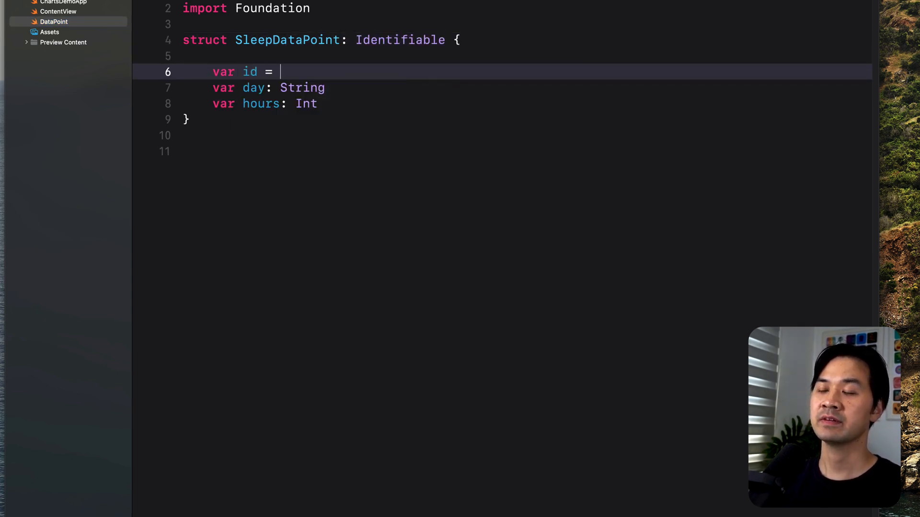
{"action": "type", "text": "UUID().uu"}
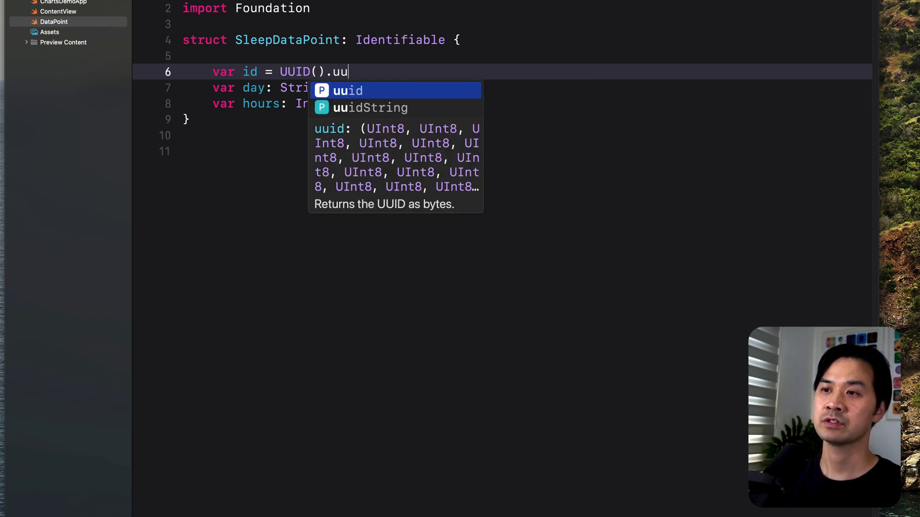
{"action": "key", "text": "Down"}
{"action": "key", "text": "Return"}
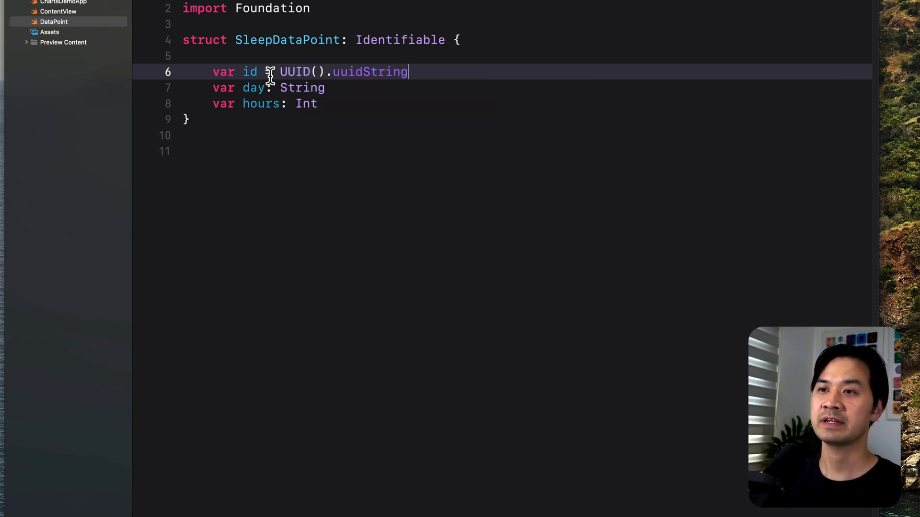
Return to ContentView and place the caret on the empty line inside the ForEach closure.
{"action": "left_click", "coordinate": [58, 11]}
{"action": "left_click", "coordinate": [342, 388]}
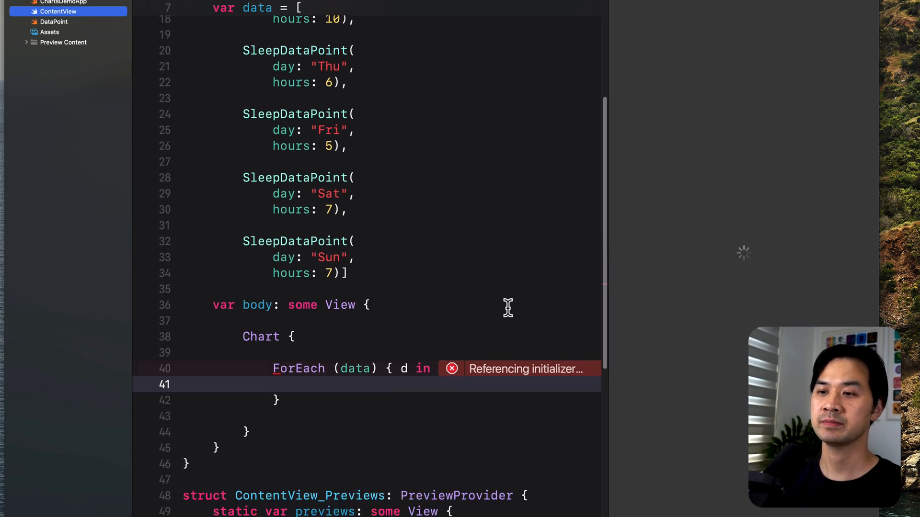
{"action": "scroll", "coordinate": [342, 388], "scroll_direction": "down", "scroll_amount": 4}
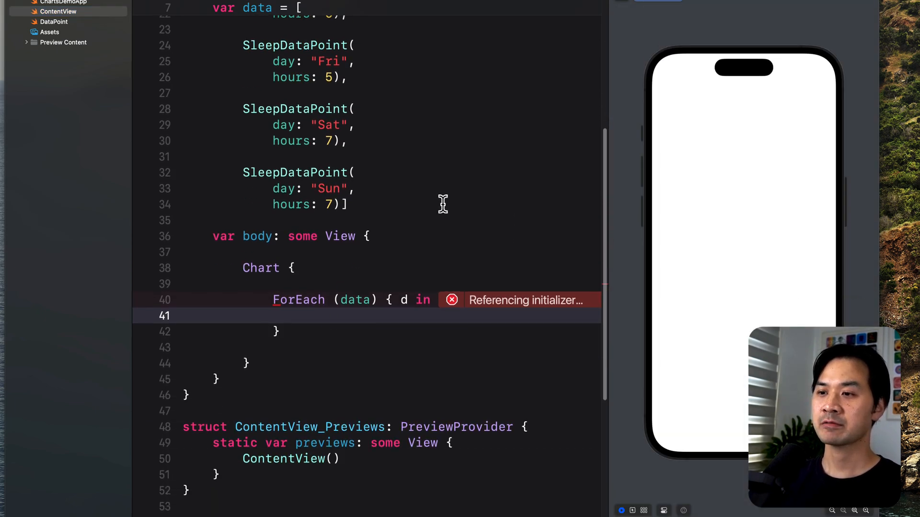
{"action": "scroll", "coordinate": [434, 207], "scroll_direction": "down", "scroll_amount": 2}
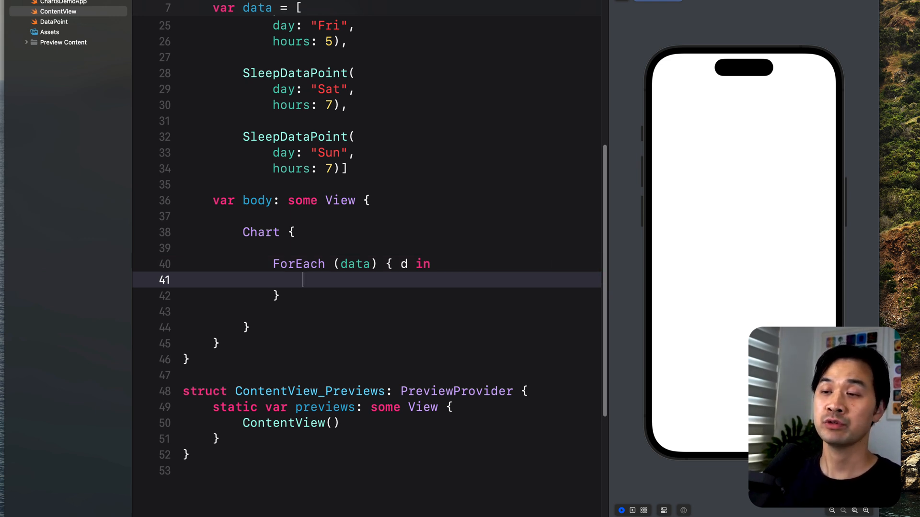
Insert the BarMark(x:y:) initializer inside the ForEach loop with x and y placeholders.
{"action": "key", "text": "Return"}
{"action": "type", "text": "Bar"}
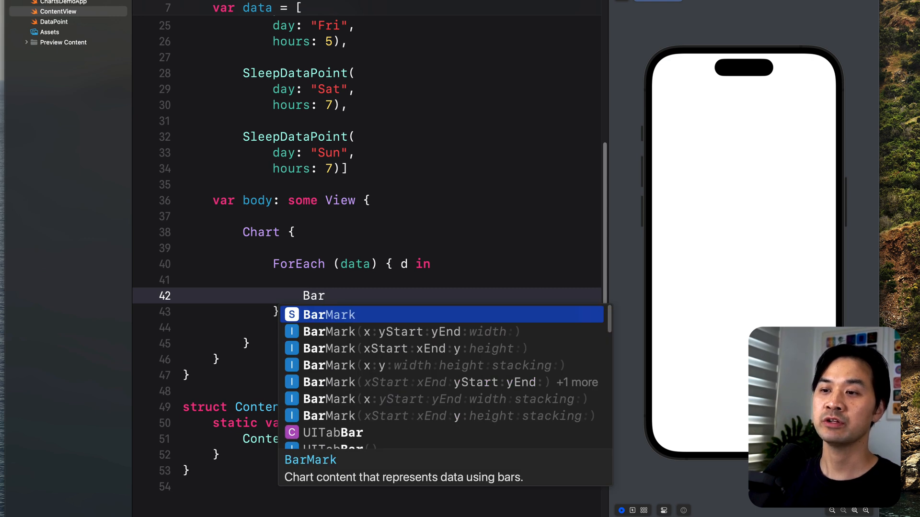
{"action": "type", "text": "Mark"}
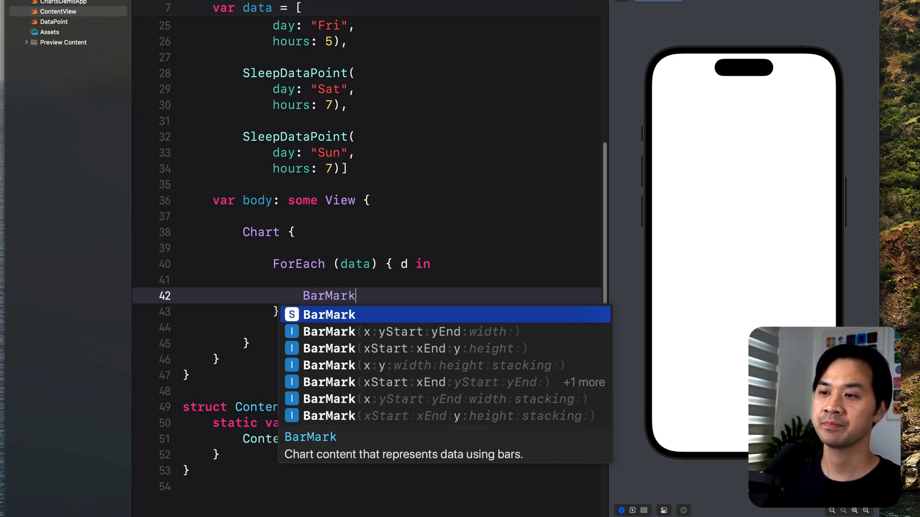
{"action": "key", "text": "Down"}
{"action": "key", "text": "Down"}
{"action": "key", "text": "Down"}
{"action": "key", "text": "Up"}
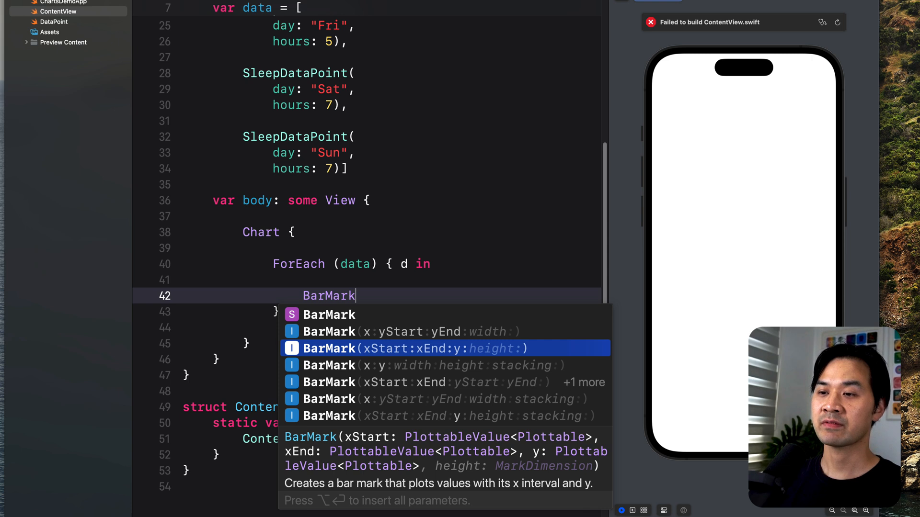
{"action": "key", "text": "Up"}
{"action": "key", "text": "Down"}
{"action": "key", "text": "Down"}
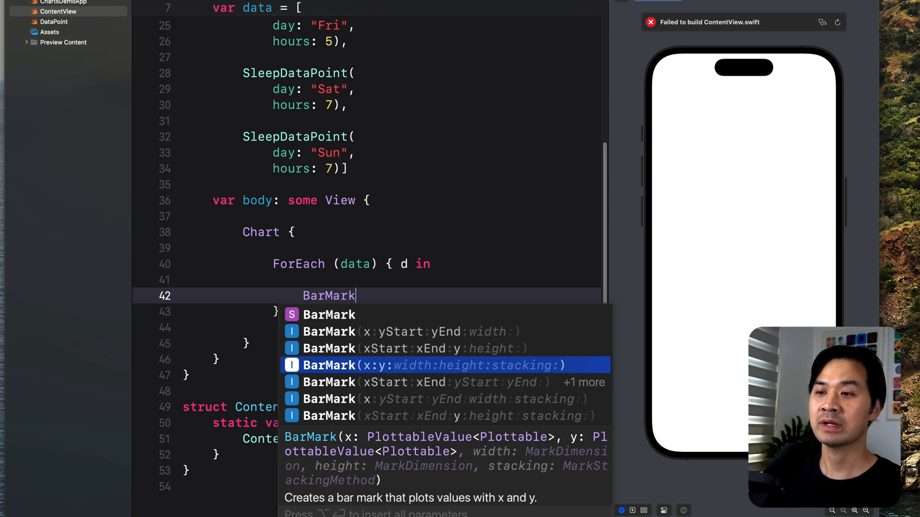
{"action": "key", "text": "Return"}
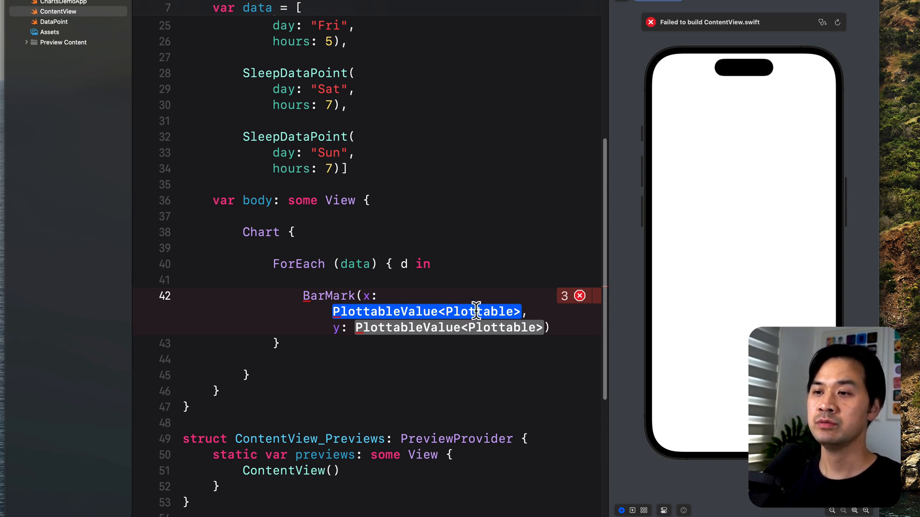
{"action": "type", "text": "Plottab"}
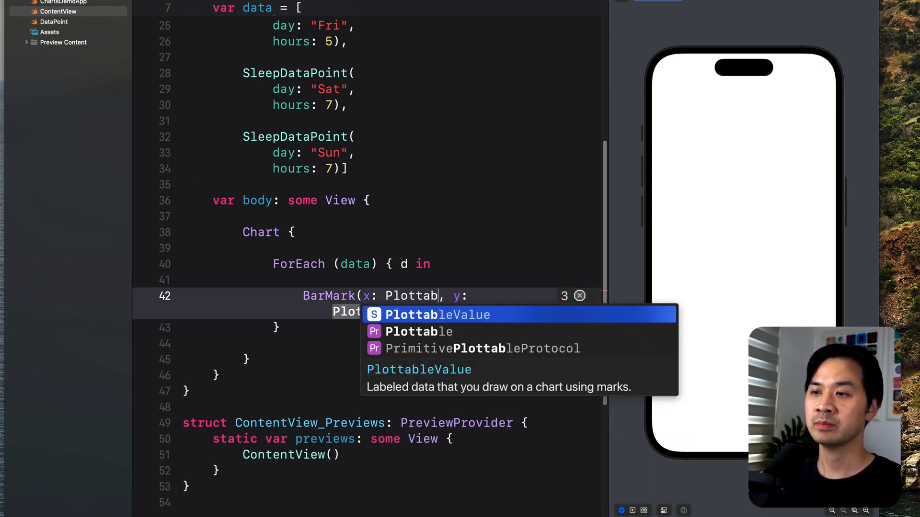
Fill the x argument with .value("Day", d.day).
{"action": "key", "text": "Return"}
{"action": "type", "text": "."}
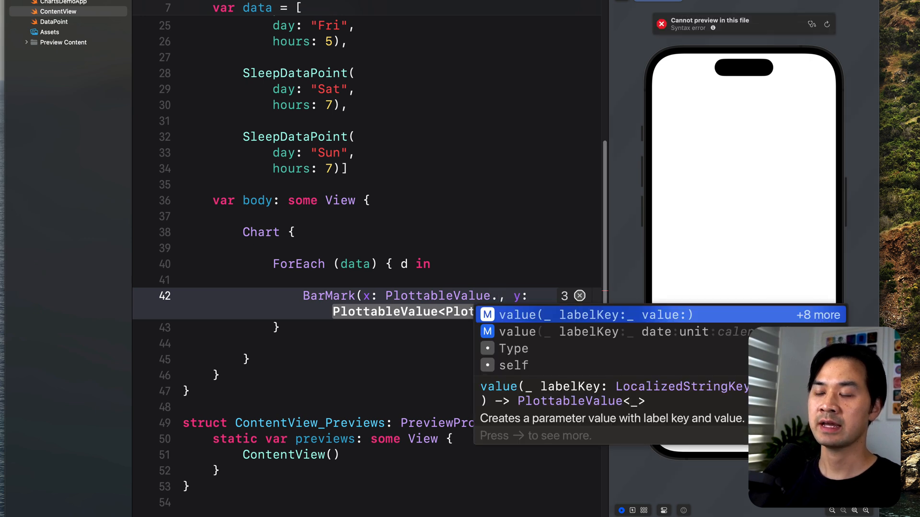
{"action": "key", "text": "Return"}
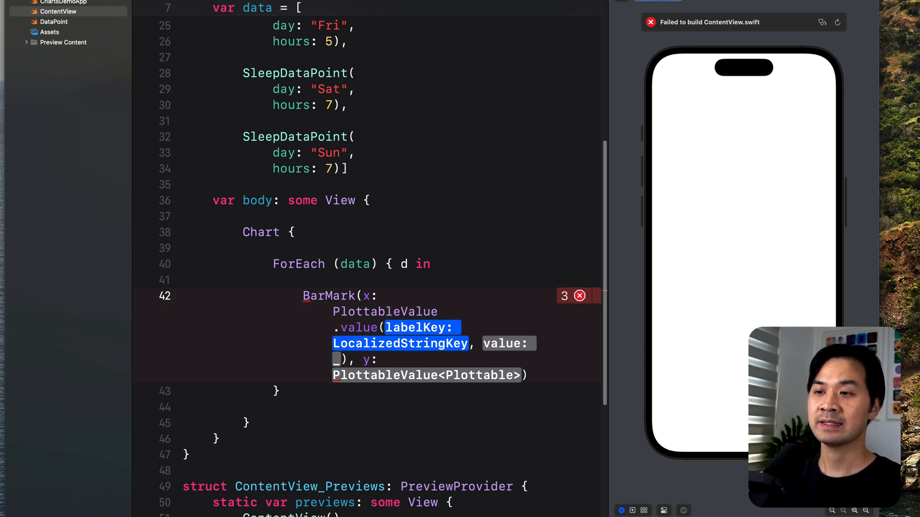
{"action": "type", "text": "\"Day"}
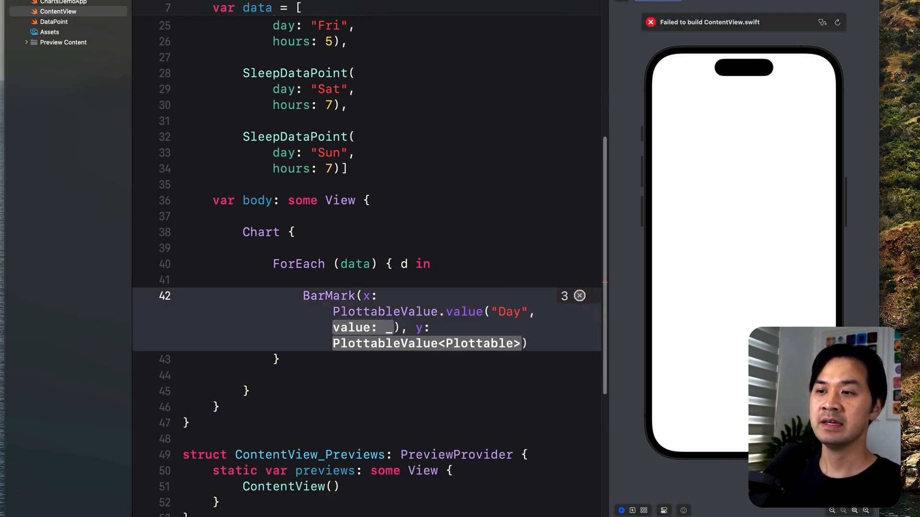
{"action": "key", "text": "Tab"}
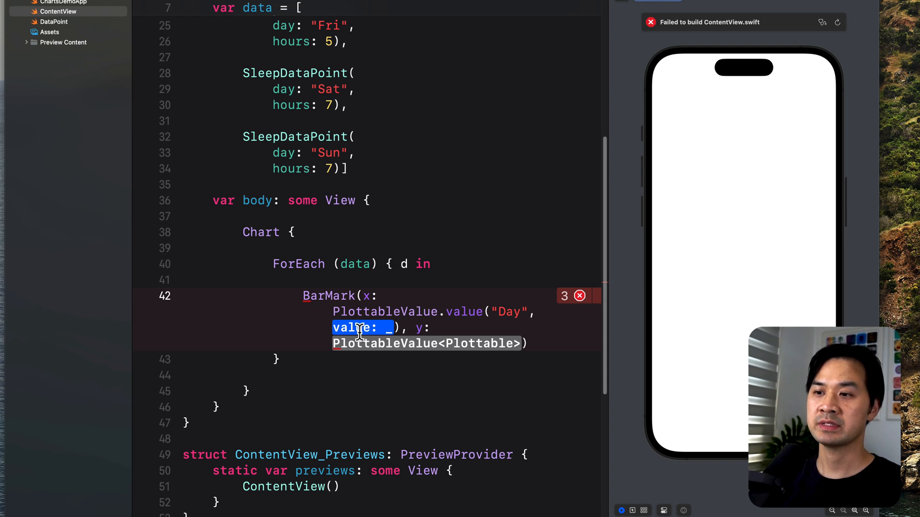
{"action": "type", "text": "d.day"}
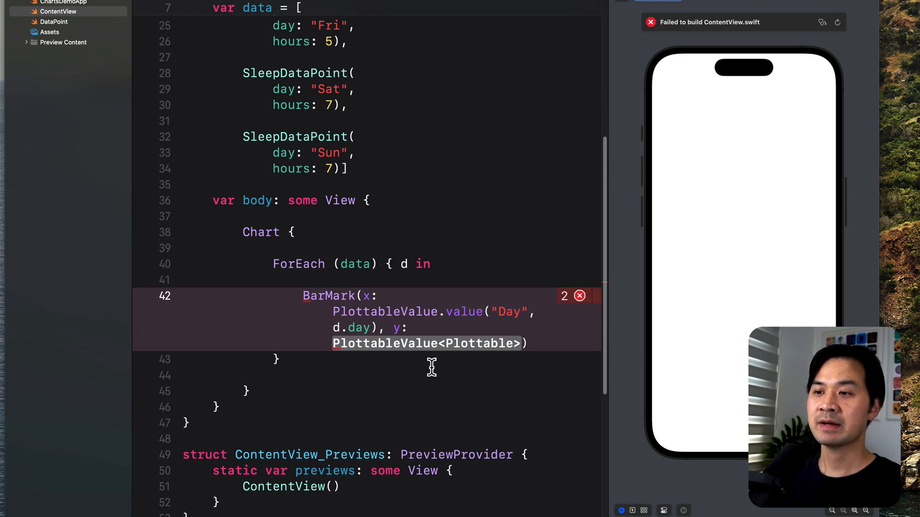
Fill the y argument with .value("Hours", d.hours).
{"action": "left_click", "coordinate": [425, 343]}
{"action": "type", "text": "."}
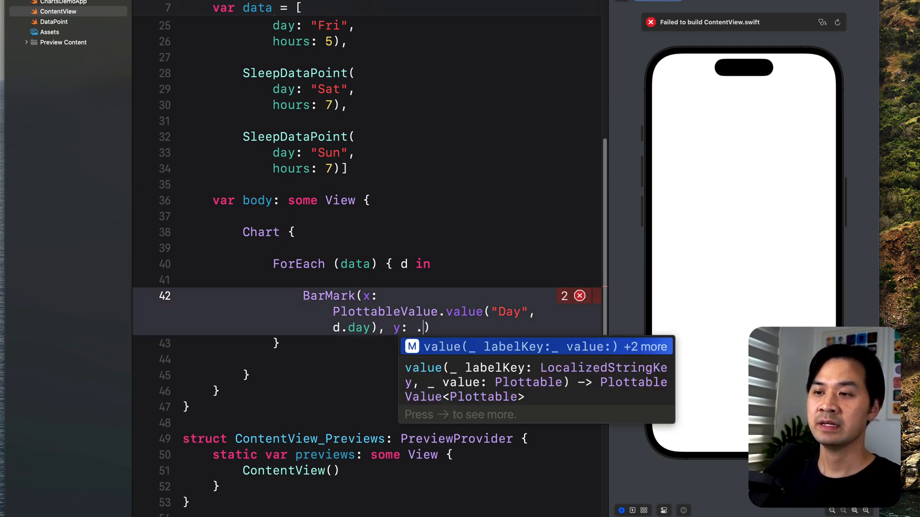
{"action": "key", "text": "Return"}
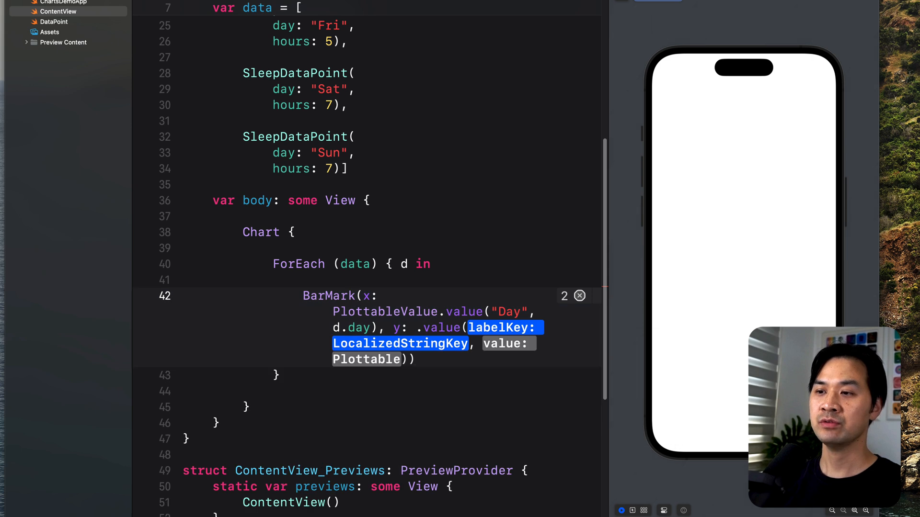
{"action": "type", "text": "\""}
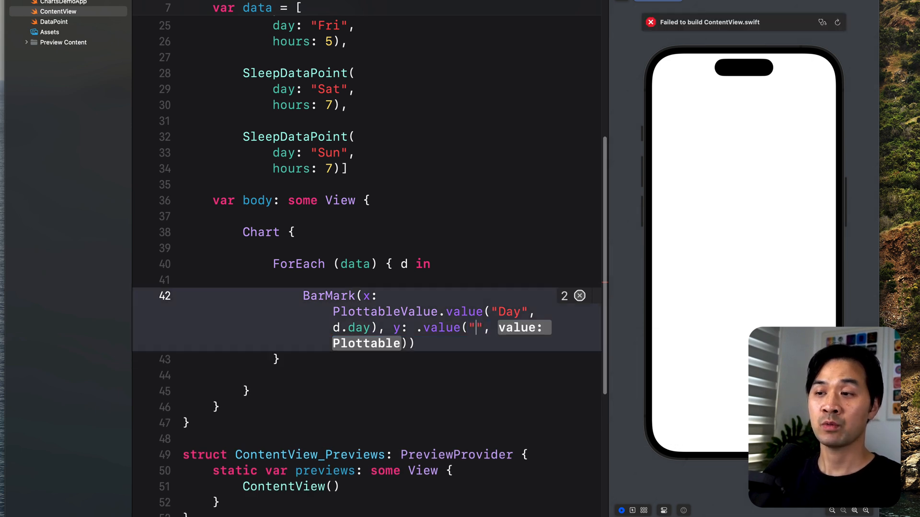
{"action": "type", "text": "Hours"}
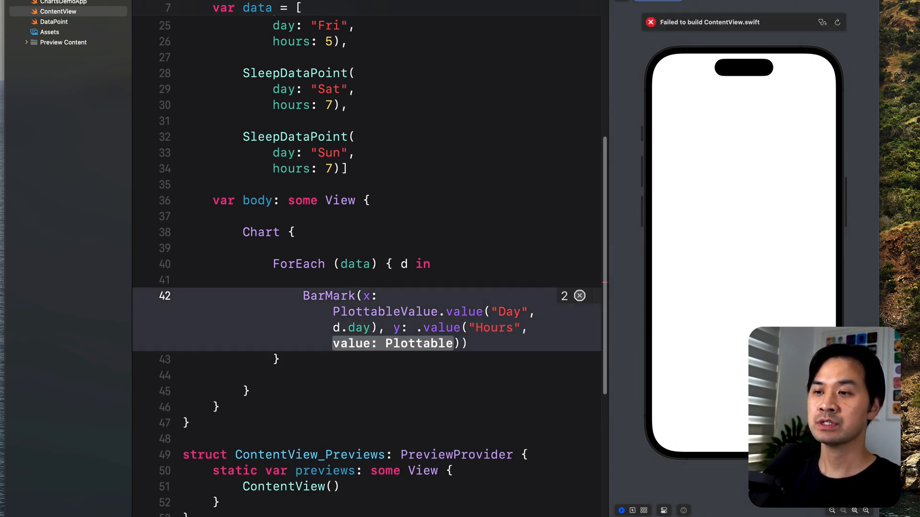
{"action": "key", "text": "Tab"}
{"action": "type", "text": "d."}
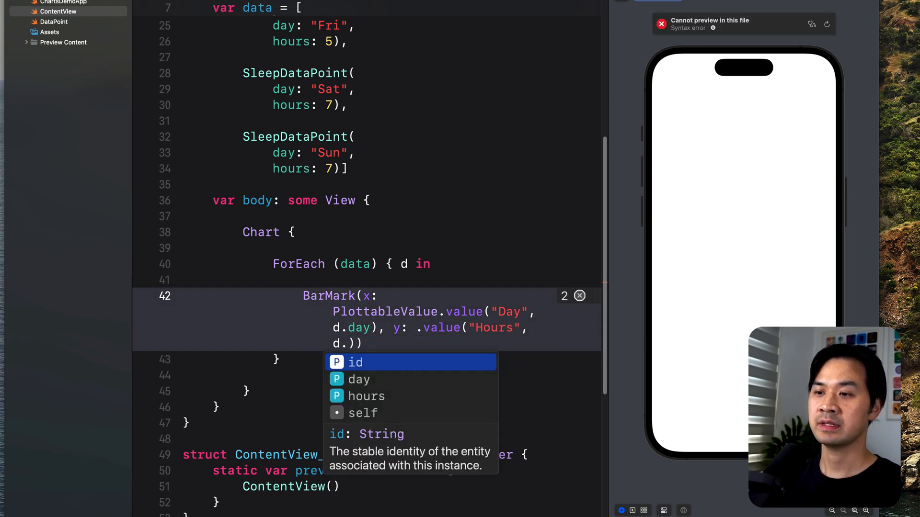
{"action": "key", "text": "Down"}
{"action": "key", "text": "Down"}
{"action": "key", "text": "Return"}
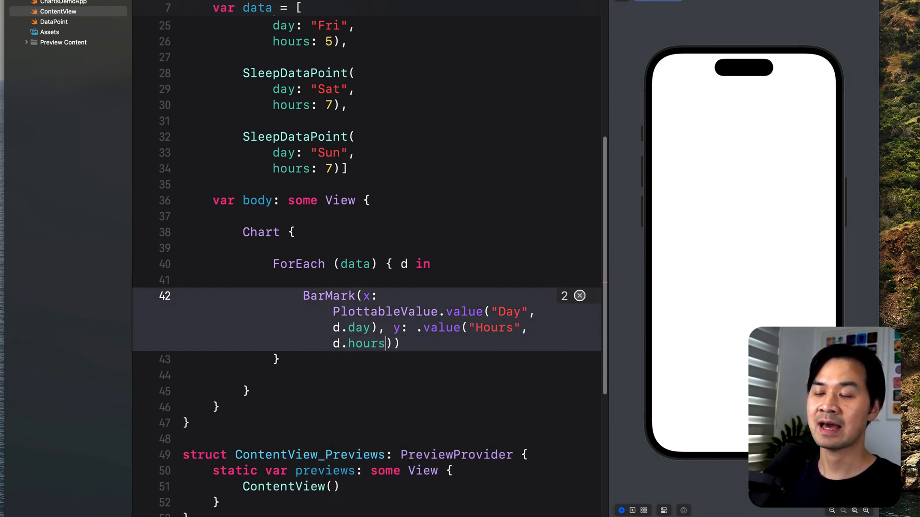
Delete the redundant PlottableValue prefix and move the y argument onto its own line.
{"action": "left_click", "coordinate": [440, 311]}
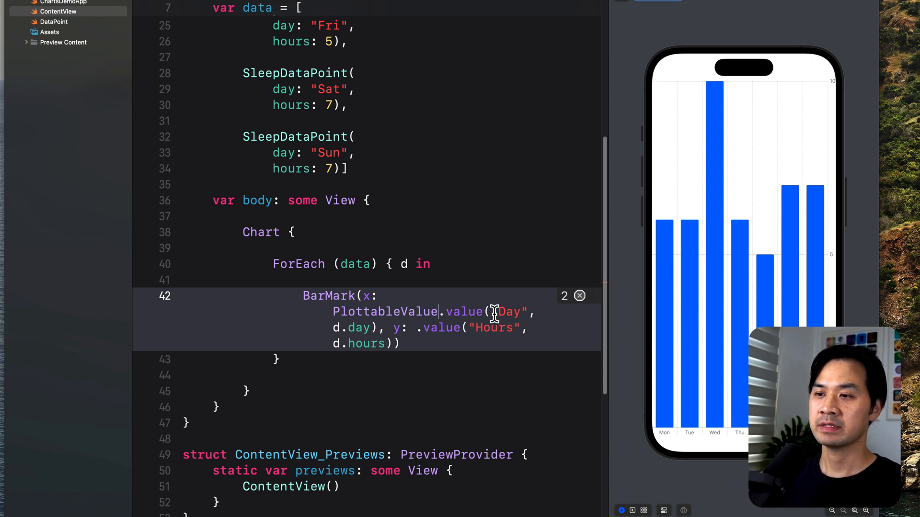
{"action": "key", "text": "alt+shift+Left"}
{"action": "key", "text": "BackSpace"}
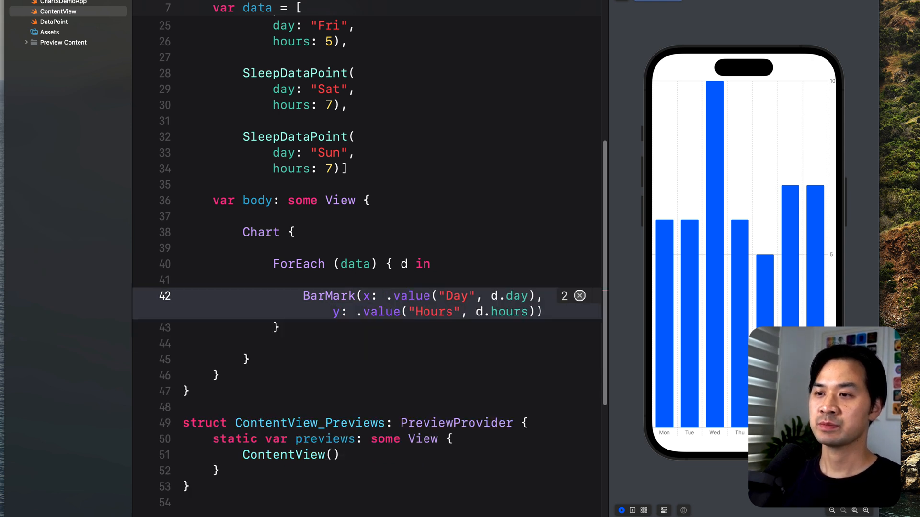
{"action": "key", "text": "Return"}
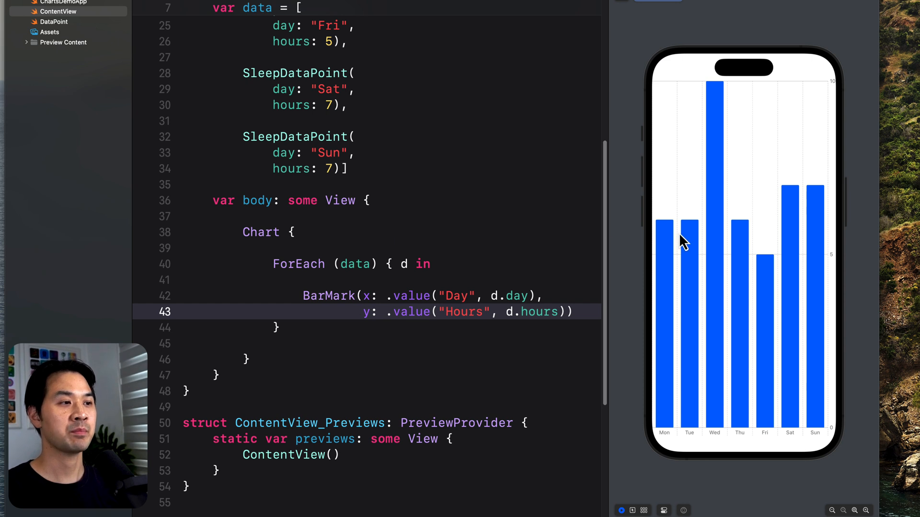
{"action": "scroll", "coordinate": [503, 194], "scroll_direction": "up", "scroll_amount": 5}
{"action": "scroll", "coordinate": [407, 175], "scroll_direction": "up", "scroll_amount": 3}
{"action": "scroll", "coordinate": [407, 176], "scroll_direction": "up", "scroll_amount": 3}
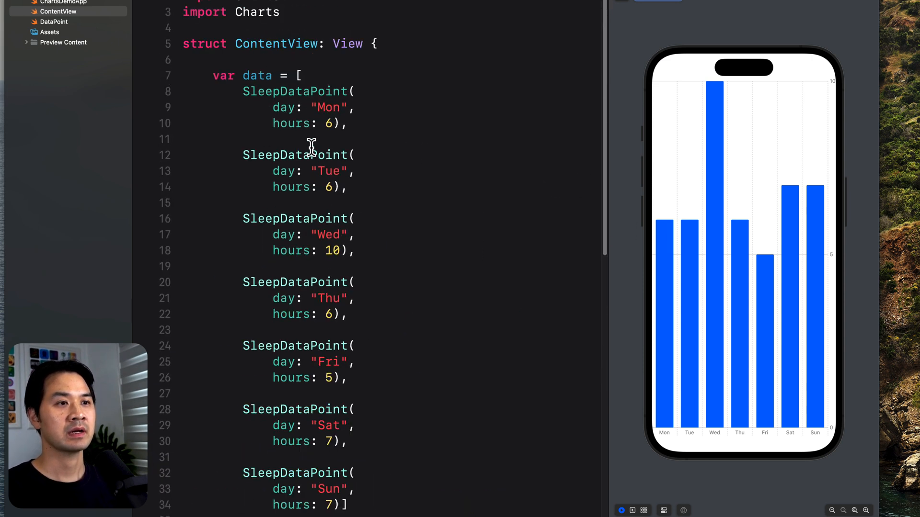
{"action": "left_click_drag", "start_coordinate": [243, 91], "coordinate": [347, 122]}
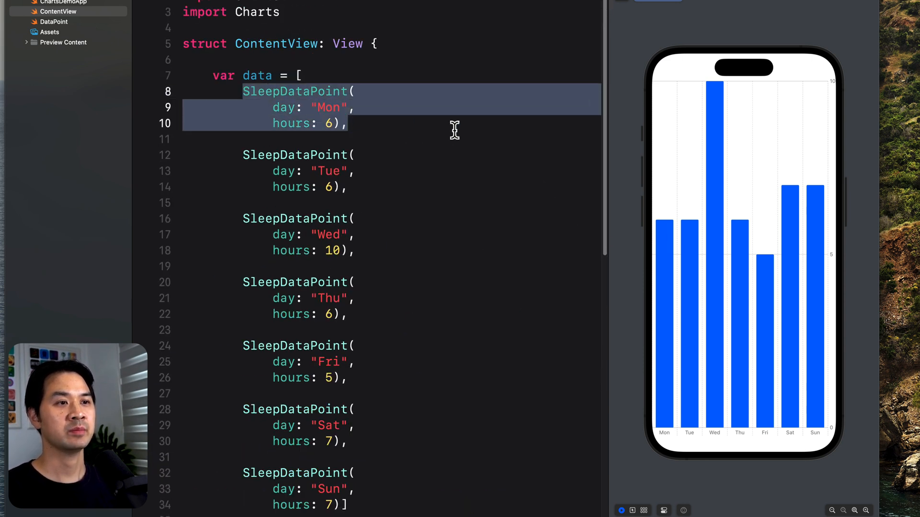
Duplicate the Mon SleepDataPoint block below itself and change its hours to 2.
{"action": "key", "text": "super+c"}
{"action": "key", "text": "Right"}
{"action": "key", "text": "Return"}
{"action": "key", "text": "Return"}
{"action": "key", "text": "super+v"}
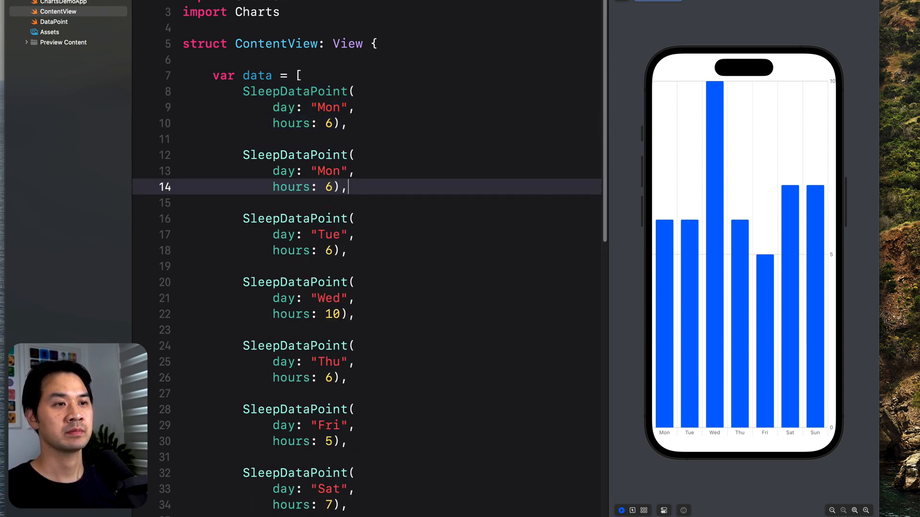
{"action": "key", "text": "BackSpace"}
{"action": "type", "text": "12"}
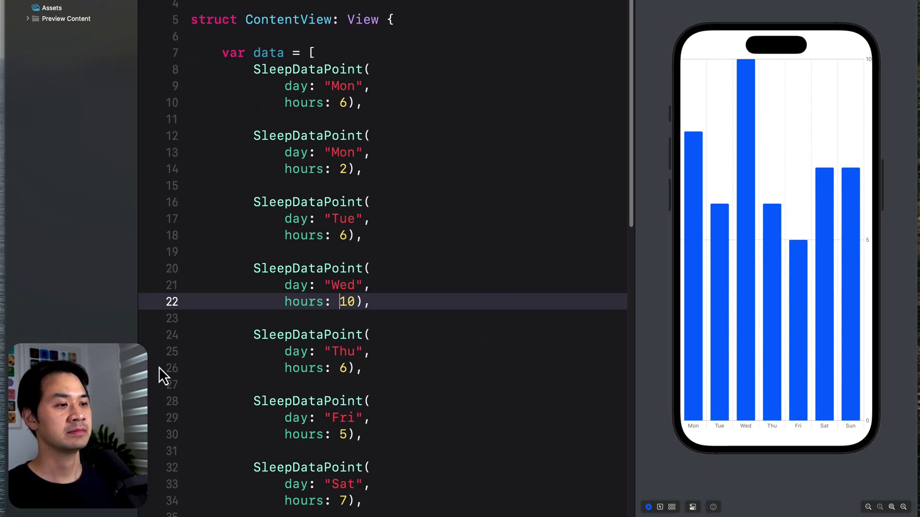
{"action": "scroll", "coordinate": [252, 345], "scroll_direction": "down", "scroll_amount": 5}
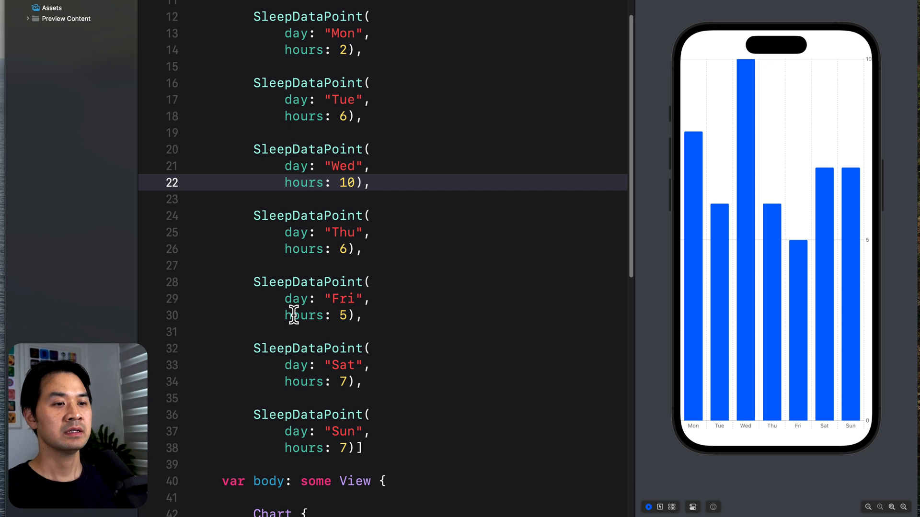
{"action": "scroll", "coordinate": [273, 323], "scroll_direction": "down", "scroll_amount": 5}
{"action": "scroll", "coordinate": [273, 360], "scroll_direction": "down", "scroll_amount": 3}
Add a default .padding() modifier after the Chart's closing brace.
{"action": "left_click", "coordinate": [277, 374]}
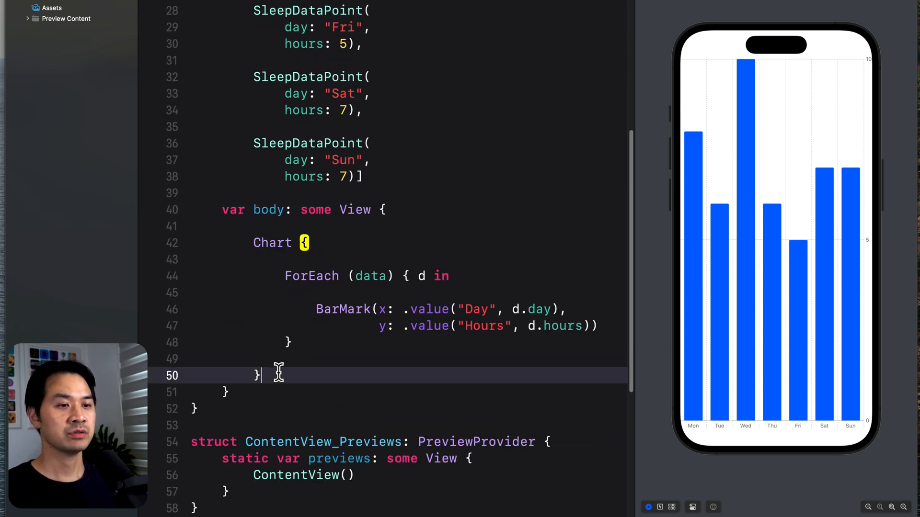
{"action": "key", "text": "Return"}
{"action": "type", "text": ".p"}
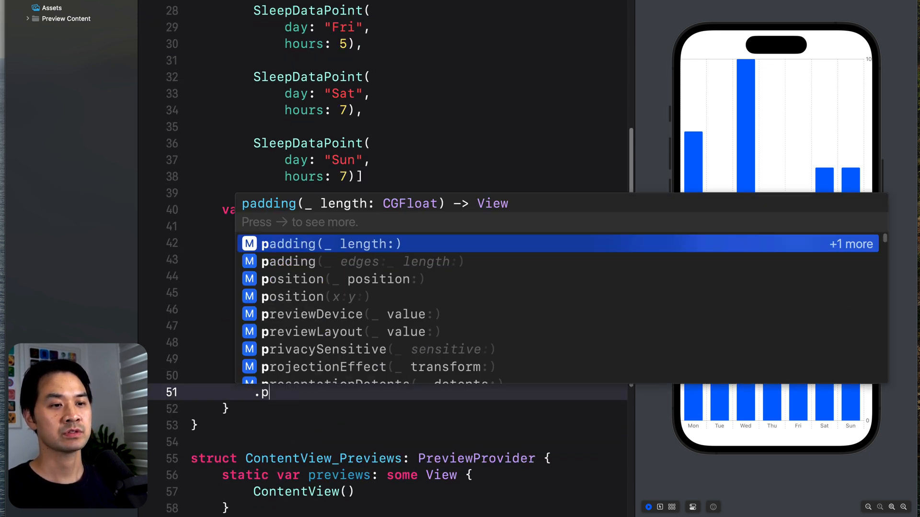
{"action": "type", "text": "ad"}
{"action": "key", "text": "Return"}
{"action": "key", "text": "BackSpace"}
{"action": "key", "text": "BackSpace"}
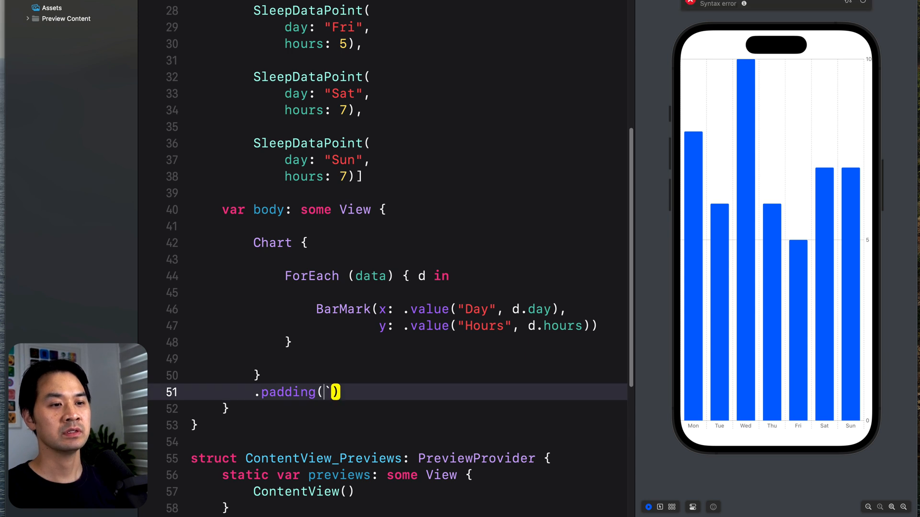
{"action": "key", "text": "BackSpace"}
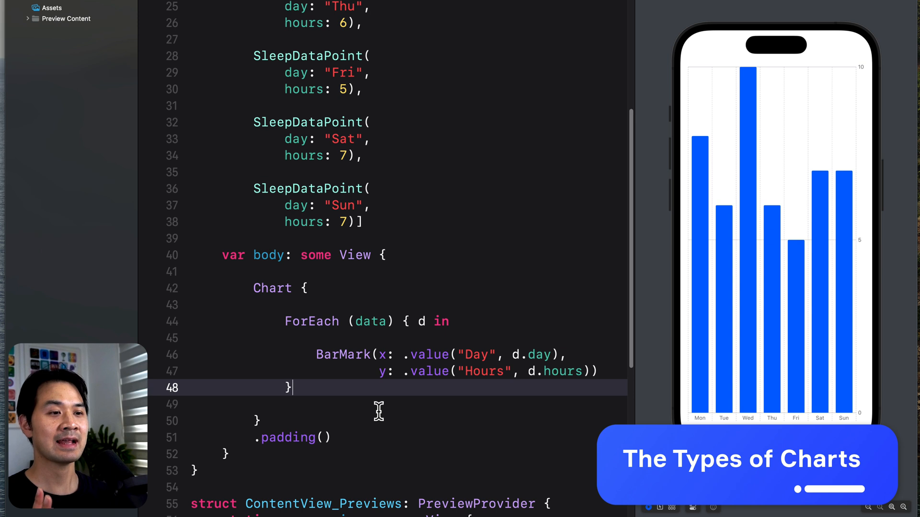
{"action": "left_click", "coordinate": [342, 354]}
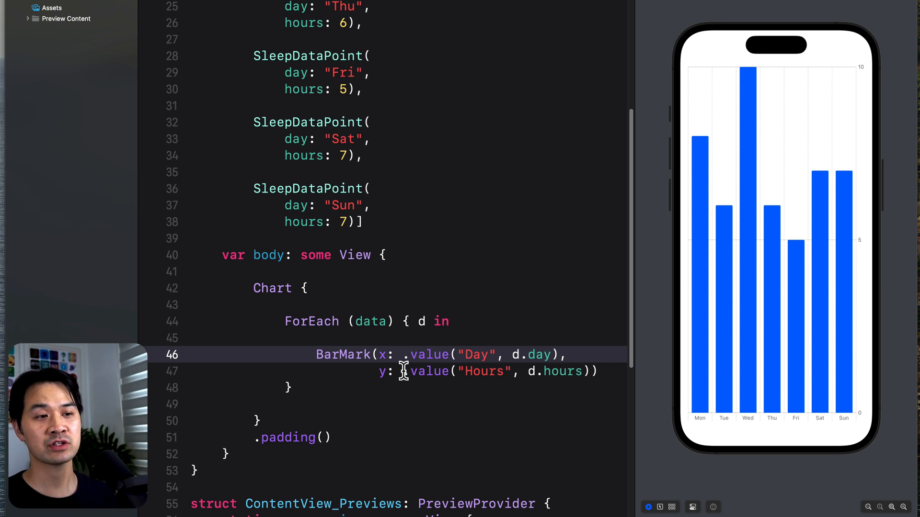
Change BarMark to PointMark, then LineMark, then AreaMark, watching the preview update.
{"action": "key", "text": "BackSpace"}
{"action": "key", "text": "BackSpace"}
{"action": "key", "text": "BackSpace"}
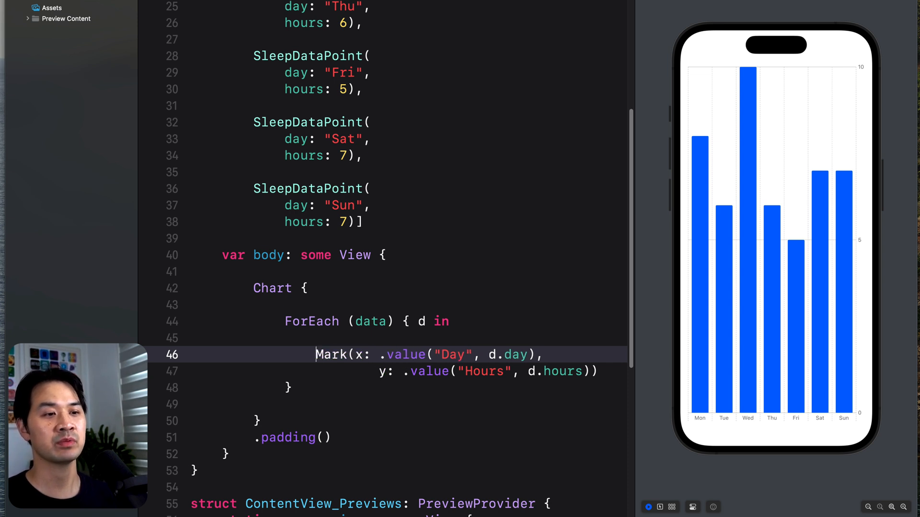
{"action": "type", "text": "Point"}
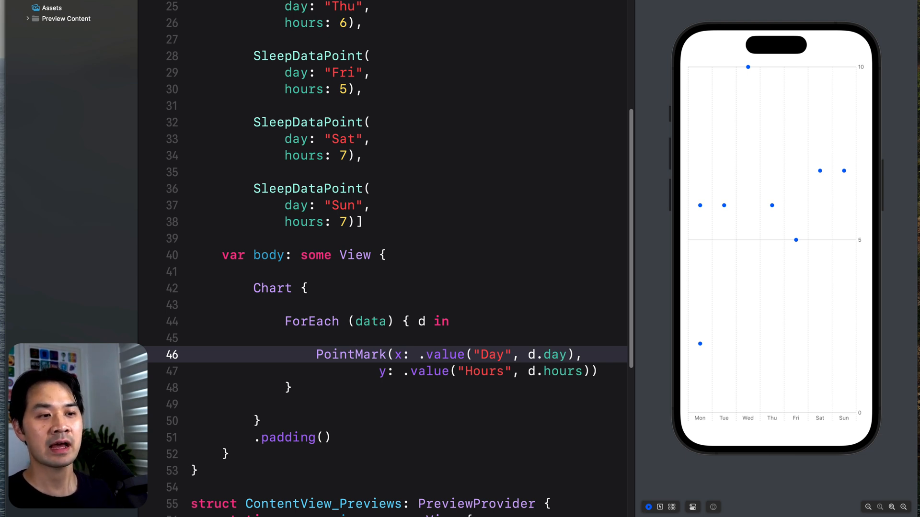
{"action": "double_click", "coordinate": [334, 354]}
{"action": "type", "text": "Line"}
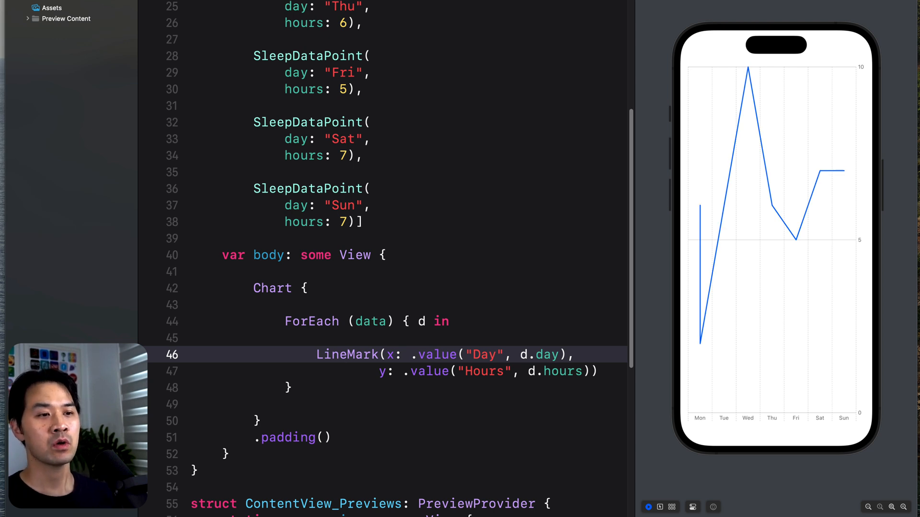
{"action": "key", "text": "BackSpace"}
{"action": "key", "text": "BackSpace"}
{"action": "key", "text": "BackSpace"}
{"action": "type", "text": "Area"}
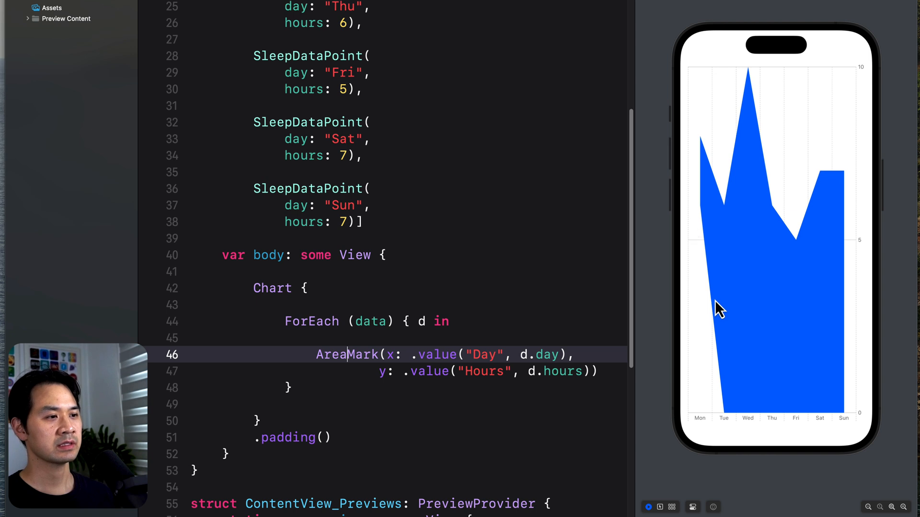
{"action": "scroll", "coordinate": [546, 259], "scroll_direction": "up", "scroll_amount": 5}
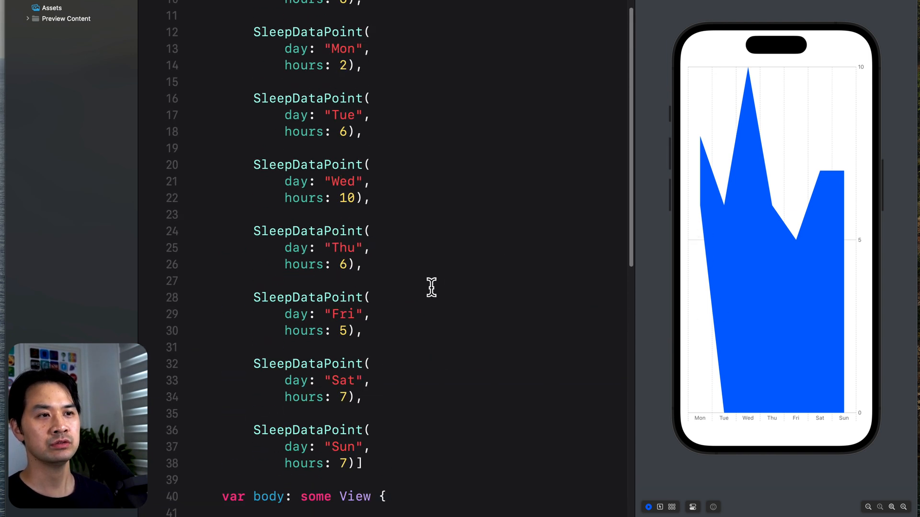
{"action": "scroll", "coordinate": [431, 284], "scroll_direction": "up", "scroll_amount": 5}
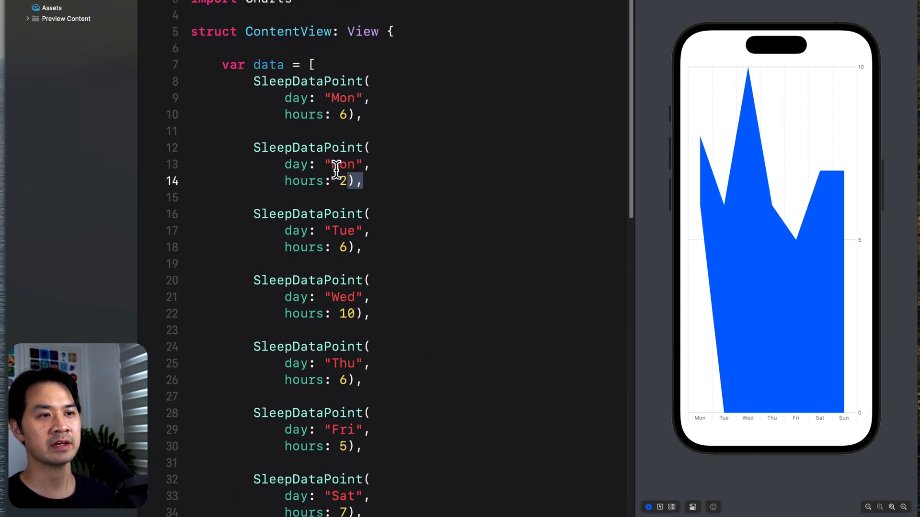
Delete the second Monday SleepDataPoint, then restore it with undo.
{"action": "left_click_drag", "start_coordinate": [364, 181], "coordinate": [253, 148]}
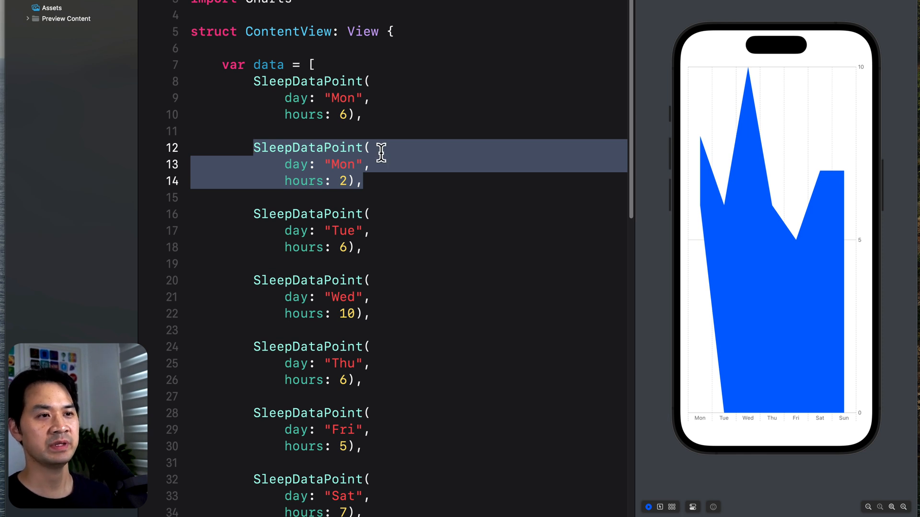
{"action": "key", "text": "BackSpace"}
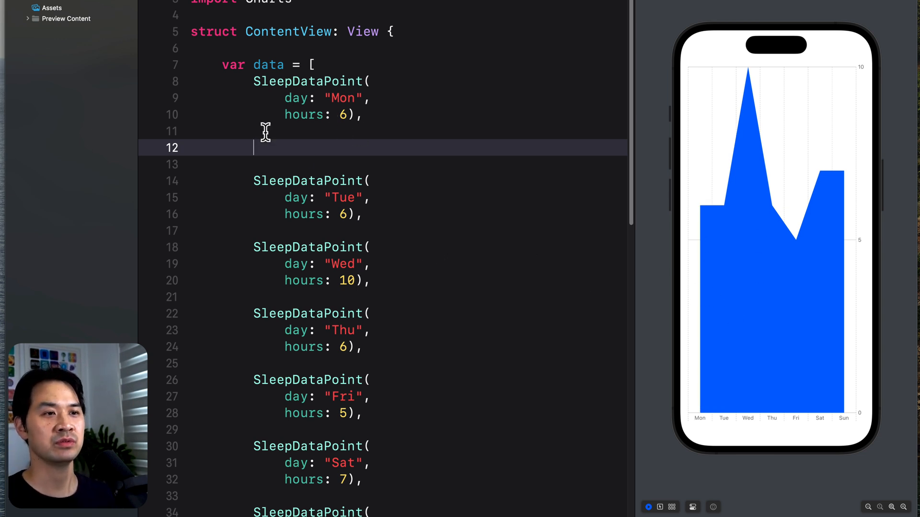
{"action": "scroll", "coordinate": [395, 334], "scroll_direction": "down", "scroll_amount": 5}
{"action": "scroll", "coordinate": [367, 284], "scroll_direction": "down", "scroll_amount": 4}
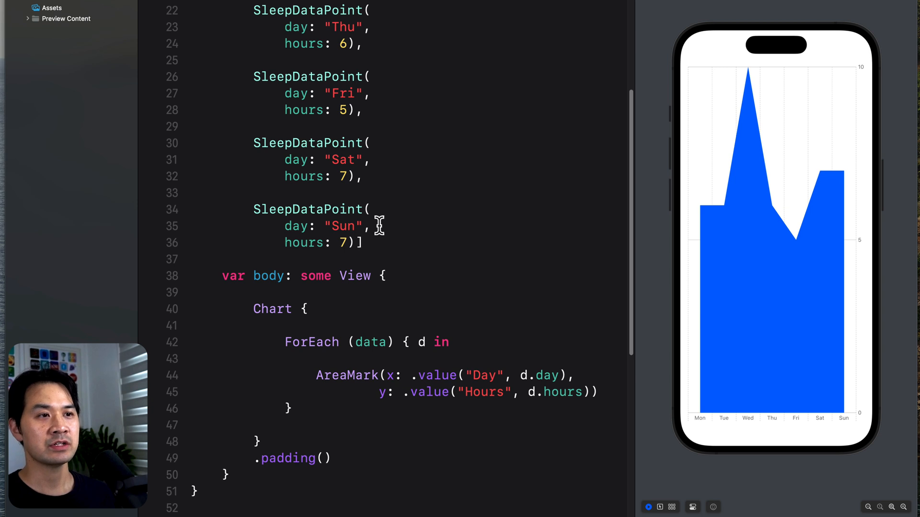
{"action": "left_click", "coordinate": [367, 182]}
{"action": "left_click_drag", "start_coordinate": [367, 182], "coordinate": [253, 149]}
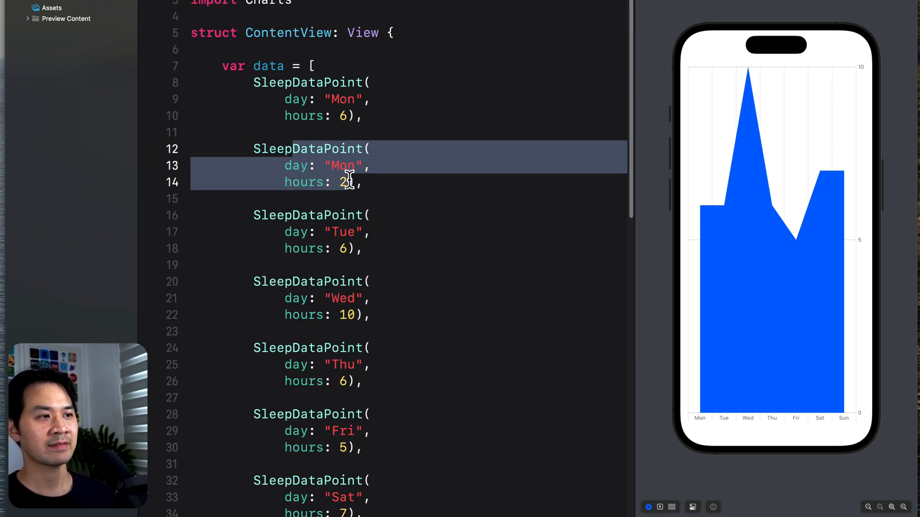
{"action": "scroll", "coordinate": [374, 294], "scroll_direction": "down", "scroll_amount": 10}
{"action": "scroll", "coordinate": [350, 307], "scroll_direction": "down", "scroll_amount": 5}
Change the AreaMark call on line 46 back to BarMark.
{"action": "left_click", "coordinate": [348, 395]}
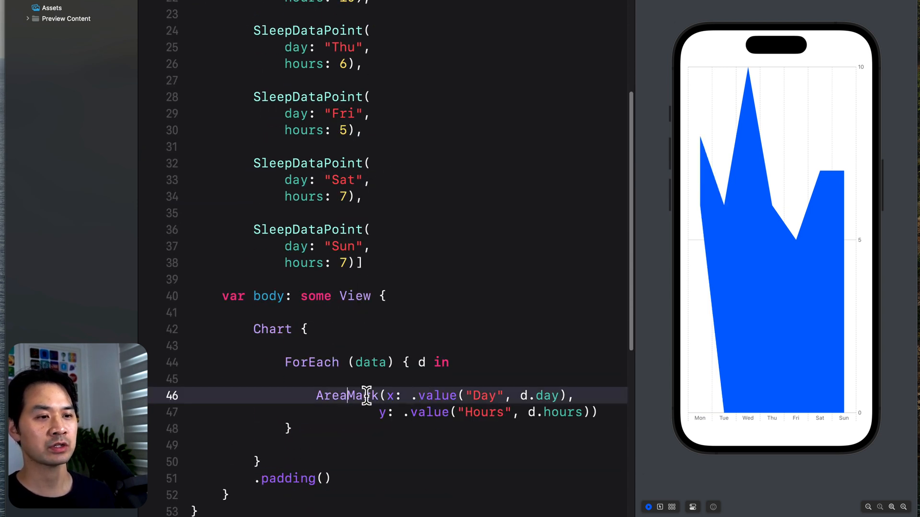
{"action": "double_click", "coordinate": [544, 395]}
{"action": "double_click", "coordinate": [347, 396]}
{"action": "type", "text": "Bar"}
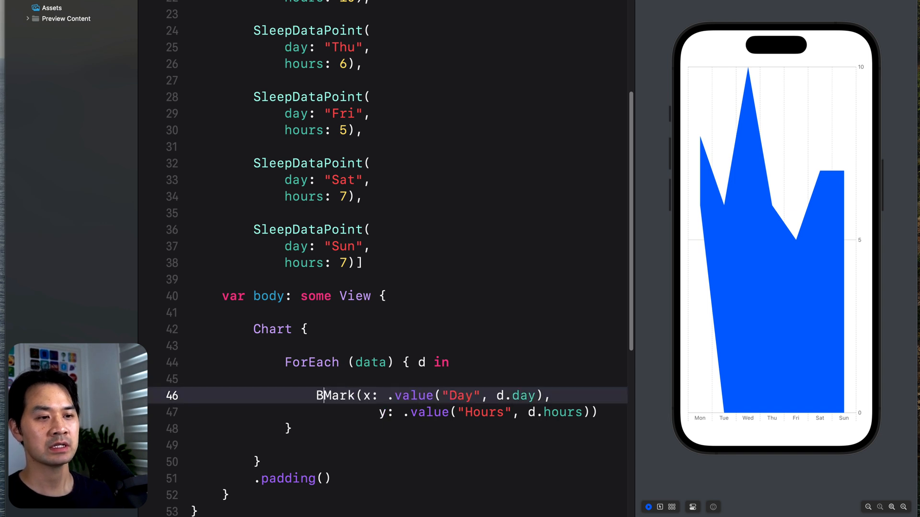
{"action": "scroll", "coordinate": [542, 273], "scroll_direction": "down", "scroll_amount": 3}
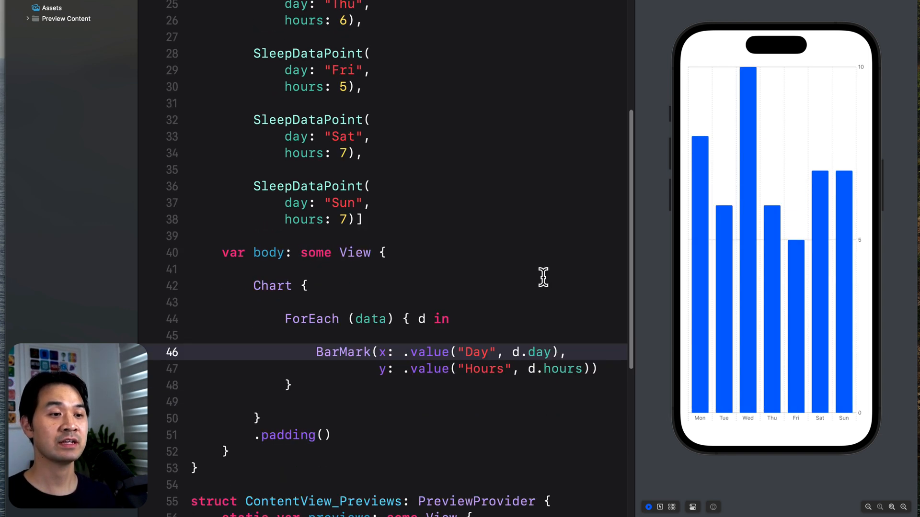
{"action": "scroll", "coordinate": [606, 326], "scroll_direction": "down", "scroll_amount": 2}
Add an .annotation modifier below BarMark showing Text(String(d.hours)) above each bar.
{"action": "left_click", "coordinate": [606, 412]}
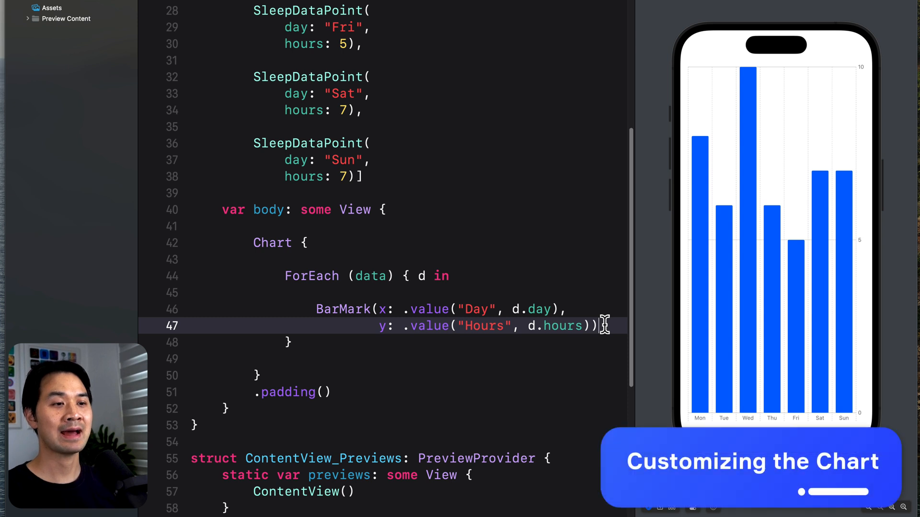
{"action": "key", "text": "Return"}
{"action": "type", "text": "."}
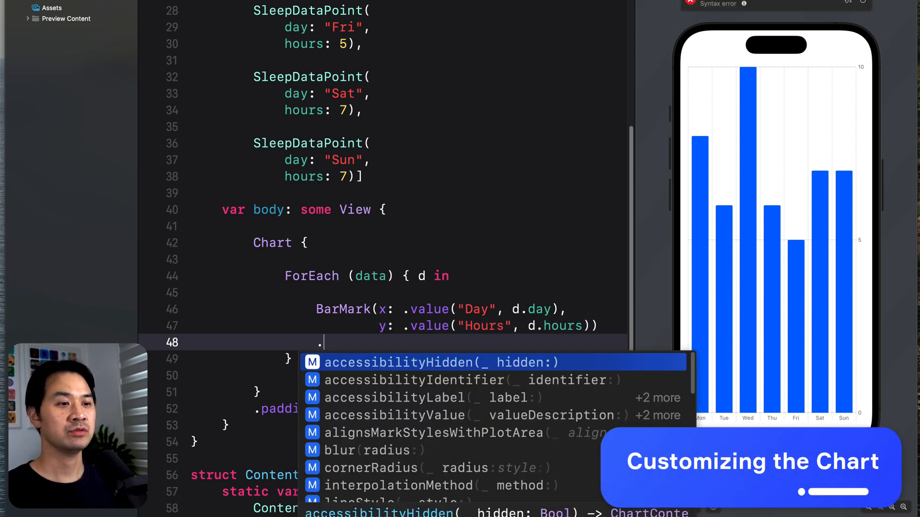
{"action": "type", "text": "ann"}
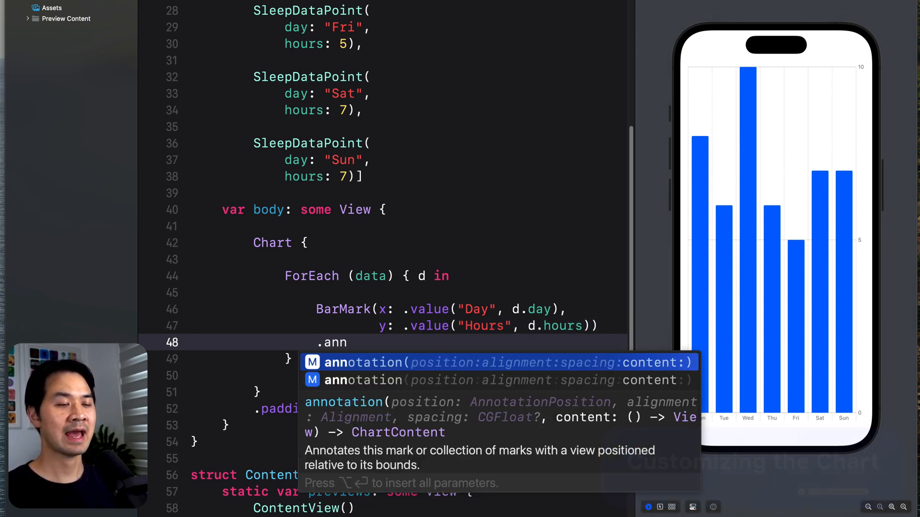
{"action": "key", "text": "Return"}
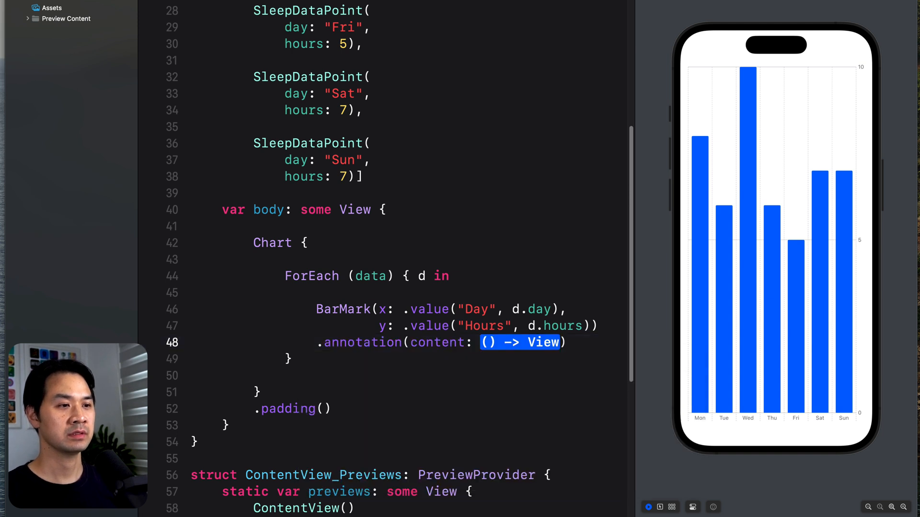
{"action": "key", "text": "Return"}
{"action": "type", "text": "Text"}
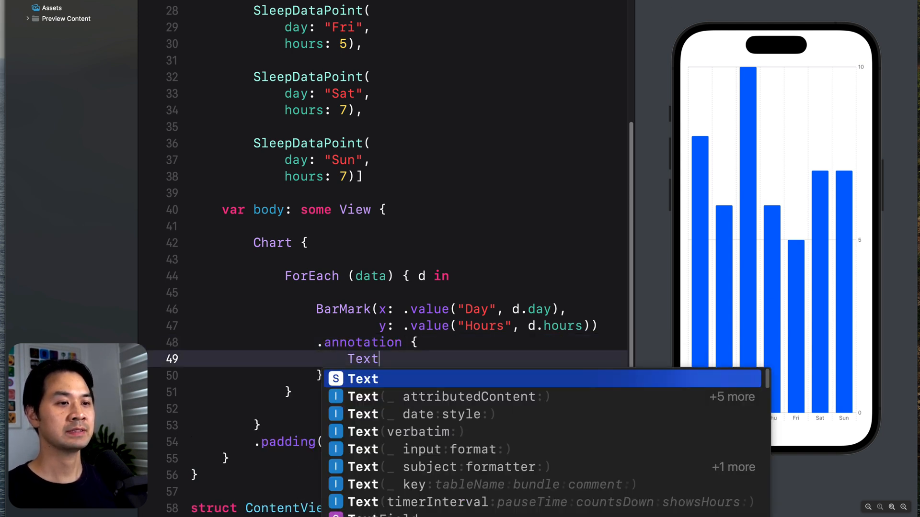
{"action": "type", "text": "("}
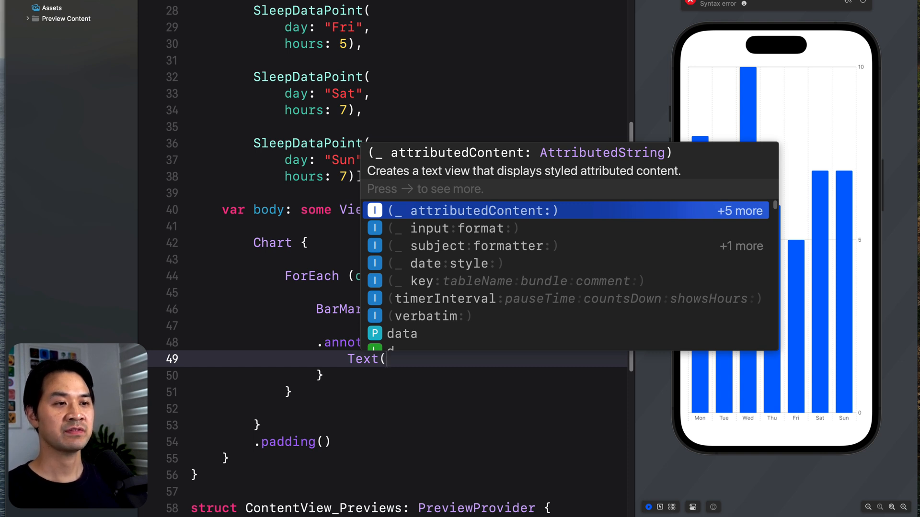
{"action": "type", "text": "String"}
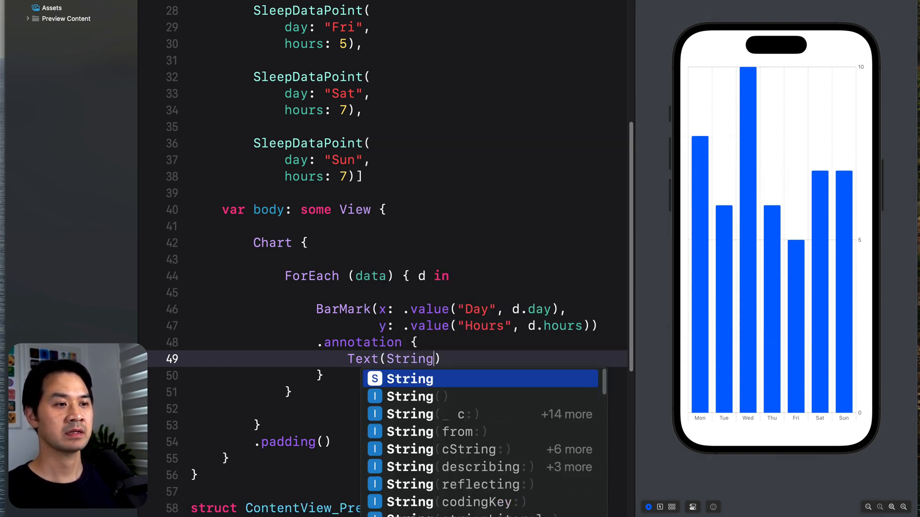
{"action": "type", "text": "(d.h"}
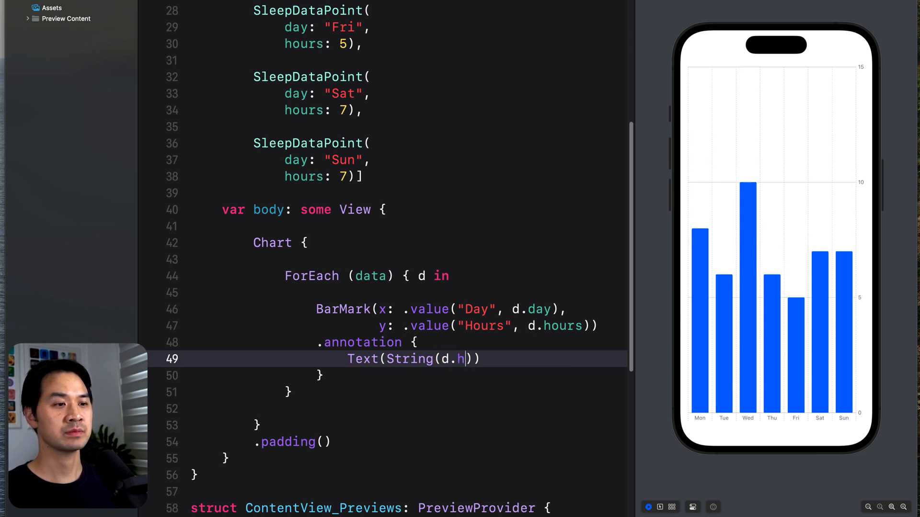
{"action": "type", "text": "ours"}
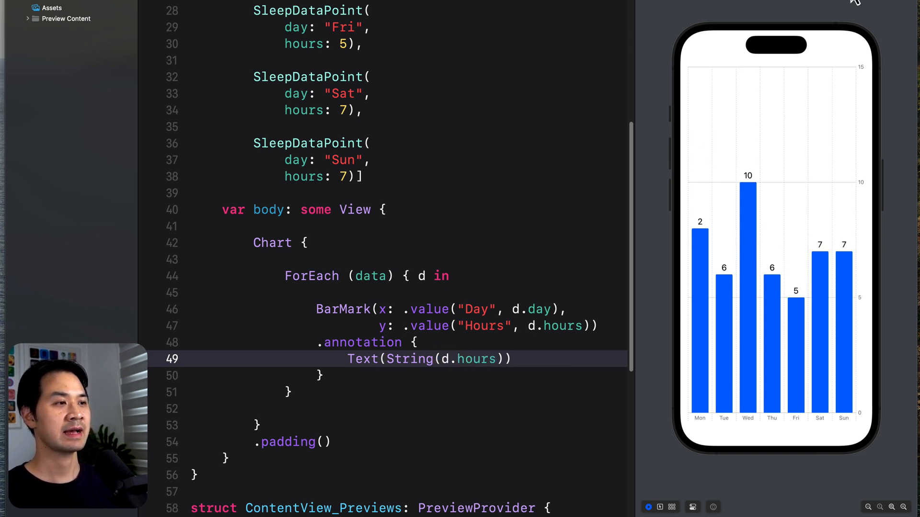
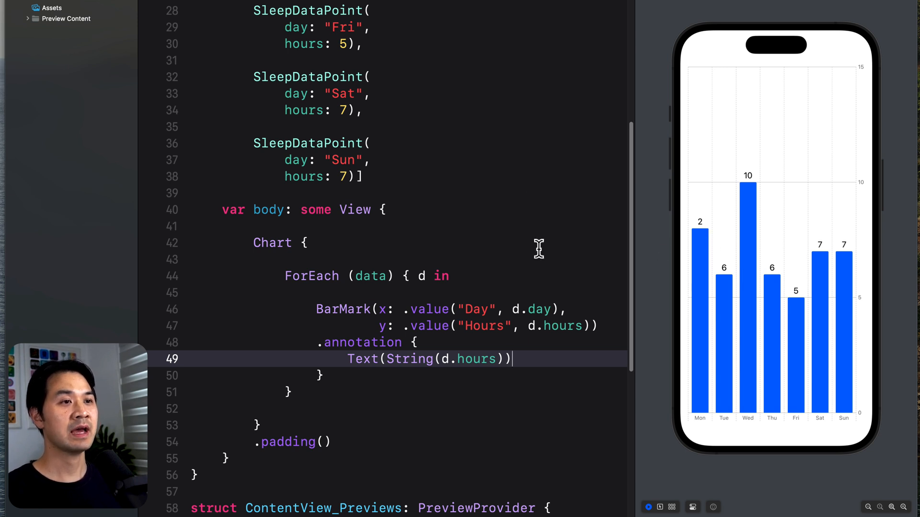
{"action": "scroll", "coordinate": [513, 149], "scroll_direction": "up", "scroll_amount": 6}
{"action": "scroll", "coordinate": [369, 37], "scroll_direction": "up", "scroll_amount": 5}
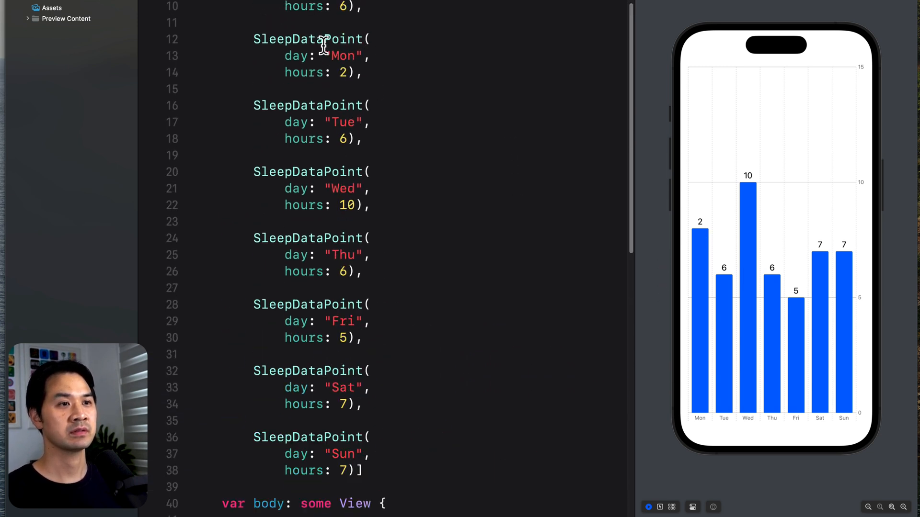
{"action": "scroll", "coordinate": [346, 57], "scroll_direction": "up", "scroll_amount": 3}
Review the two Monday entries and the Text label code that displays d.hours.
{"action": "left_click", "coordinate": [341, 58]}
{"action": "left_click", "coordinate": [354, 124]}
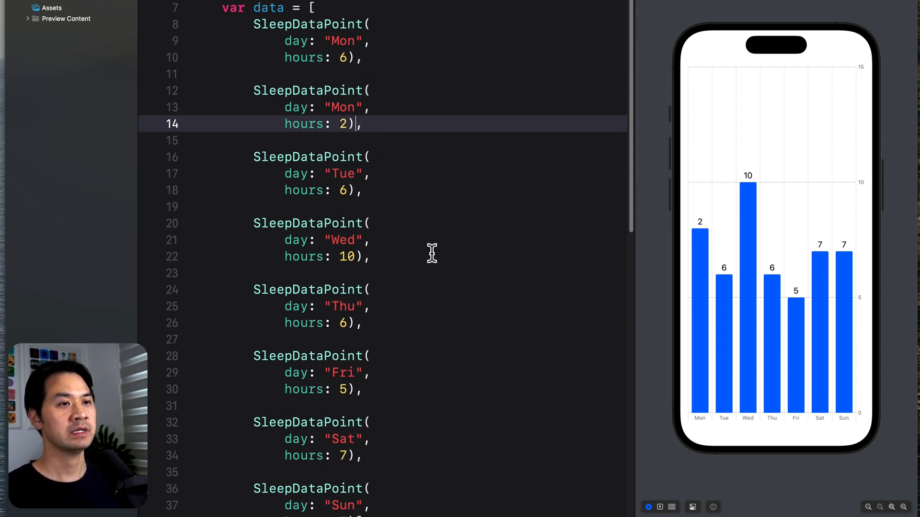
{"action": "scroll", "coordinate": [435, 252], "scroll_direction": "down", "scroll_amount": 8}
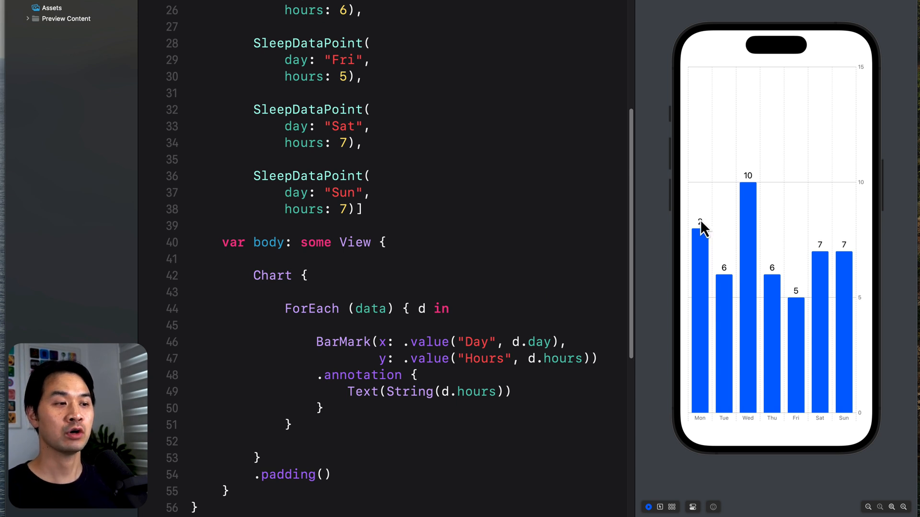
{"action": "left_click_drag", "start_coordinate": [348, 391], "coordinate": [510, 392]}
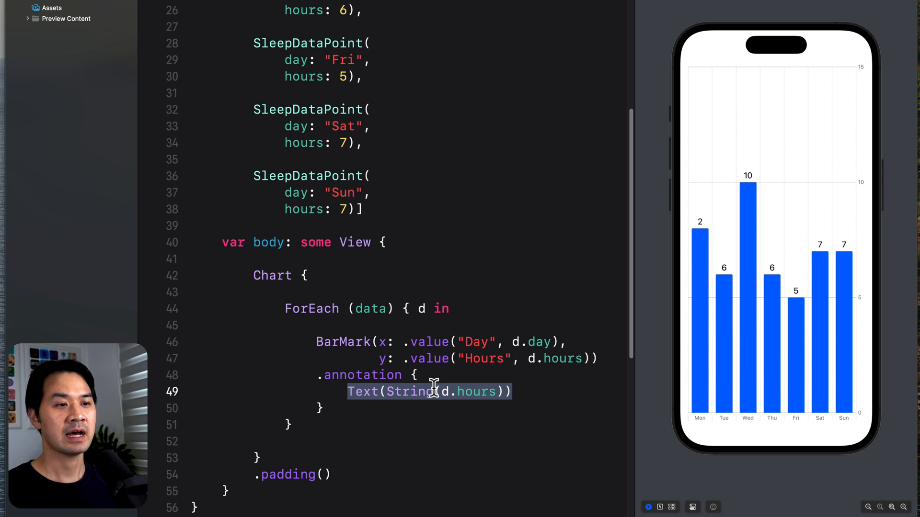
{"action": "left_click", "coordinate": [464, 391]}
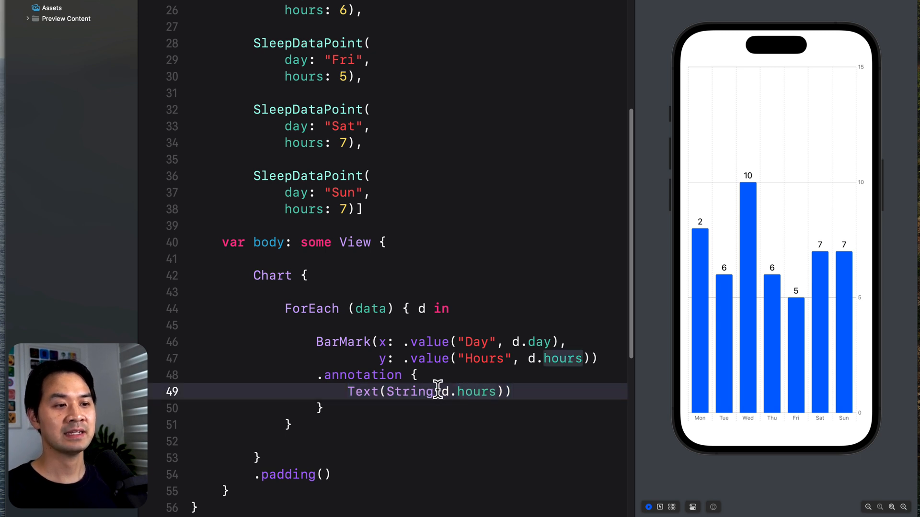
{"action": "left_click", "coordinate": [440, 392]}
{"action": "left_click", "coordinate": [419, 308]}
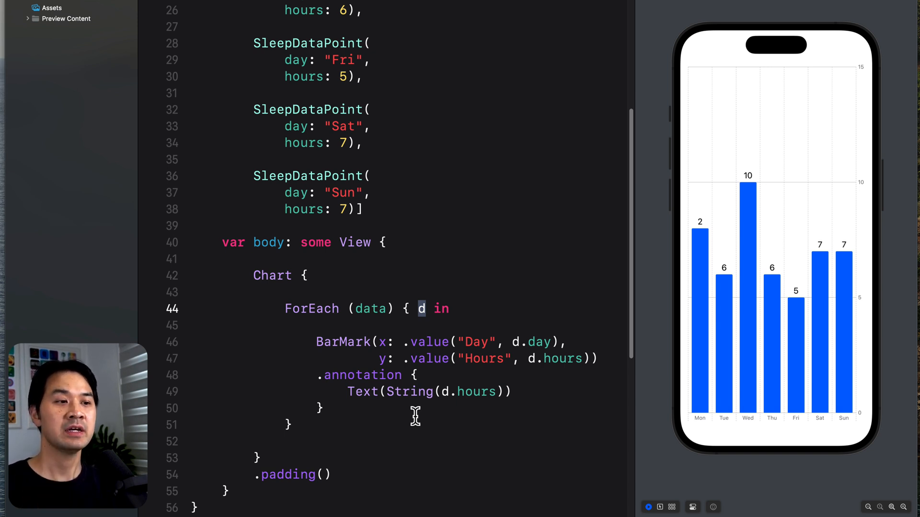
{"action": "left_click", "coordinate": [420, 391]}
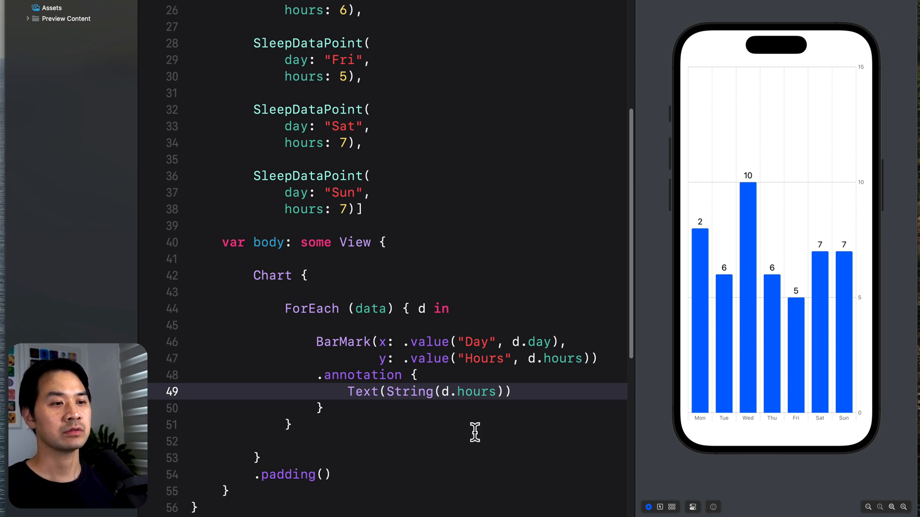
Add position: .overlay to the .annotation on line 48 so labels sit inside the bars.
{"action": "left_click", "coordinate": [404, 375]}
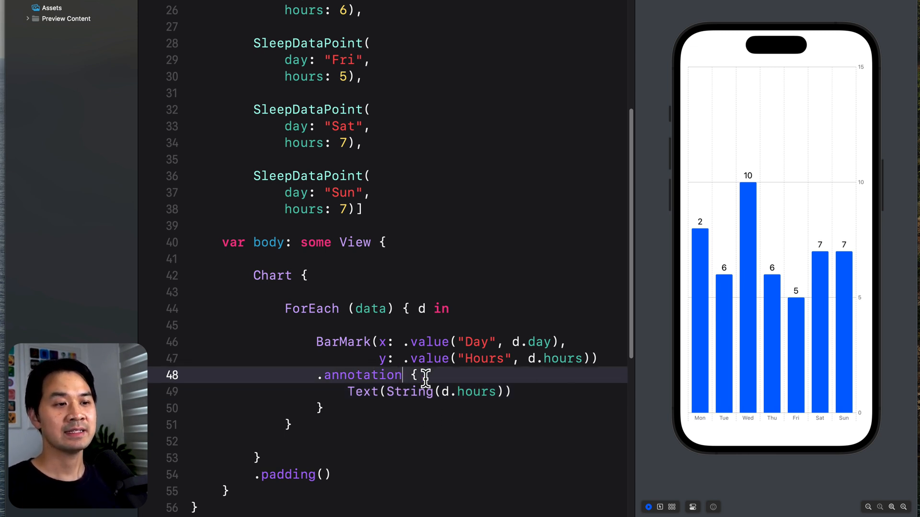
{"action": "type", "text": "(p"}
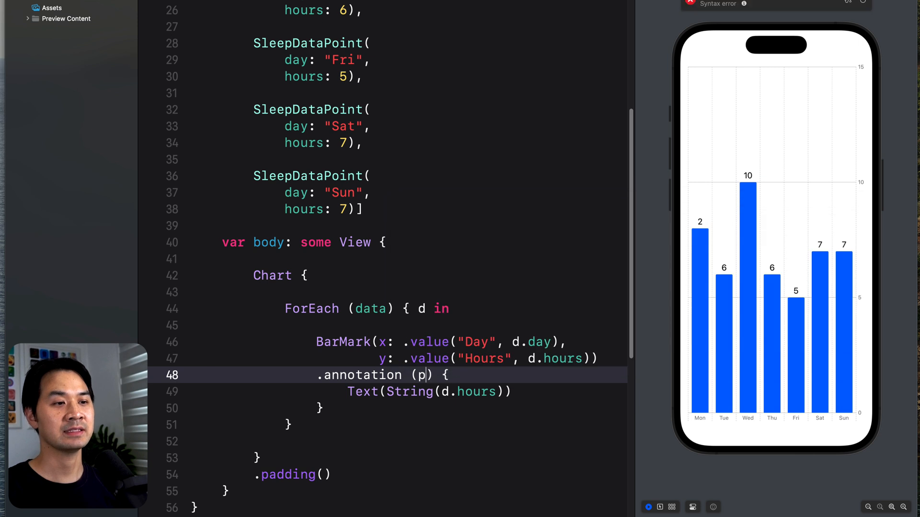
{"action": "type", "text": "ositoin"}
{"action": "key", "text": "Escape"}
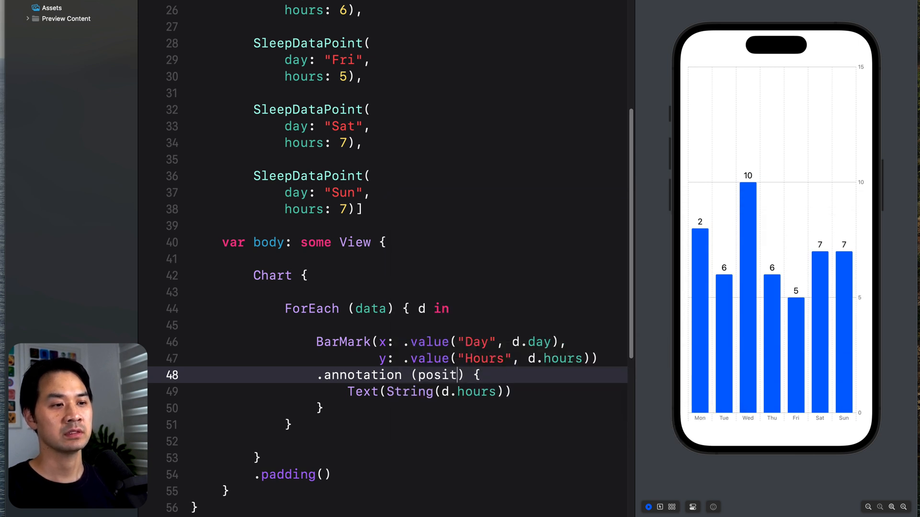
{"action": "type", "text": "ion"}
{"action": "type", "text": ": ."}
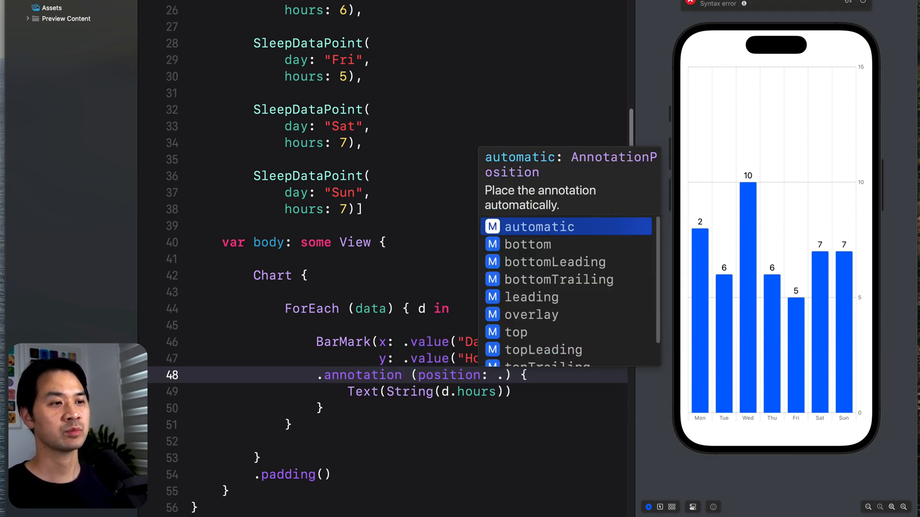
{"action": "key", "text": "Down"}
{"action": "key", "text": "Down"}
{"action": "key", "text": "Down"}
{"action": "key", "text": "Down"}
{"action": "key", "text": "Return"}
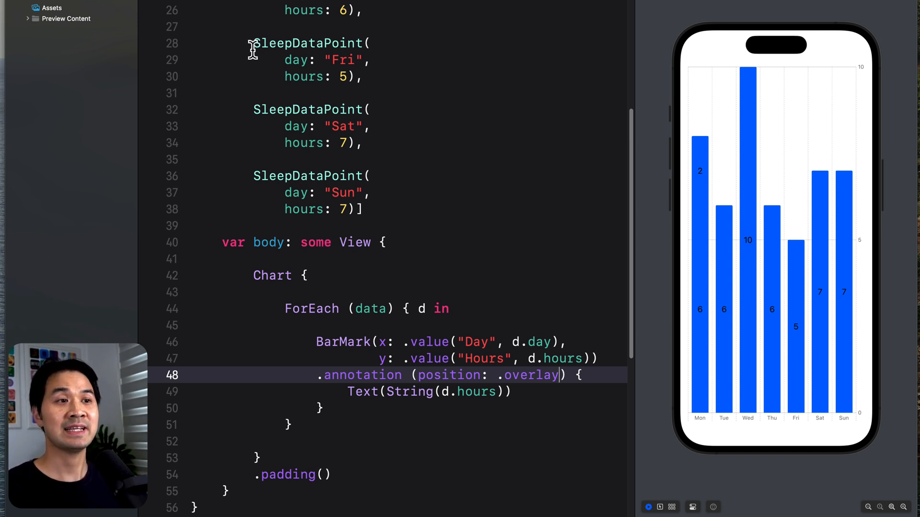
{"action": "scroll", "coordinate": [326, 174], "scroll_direction": "up", "scroll_amount": 6}
{"action": "scroll", "coordinate": [326, 174], "scroll_direction": "up", "scroll_amount": 5}
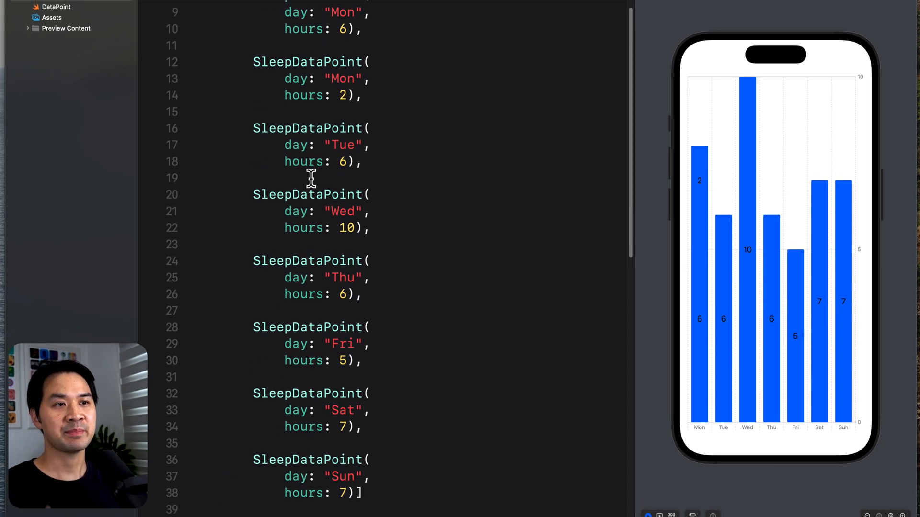
{"action": "scroll", "coordinate": [316, 144], "scroll_direction": "up", "scroll_amount": 3}
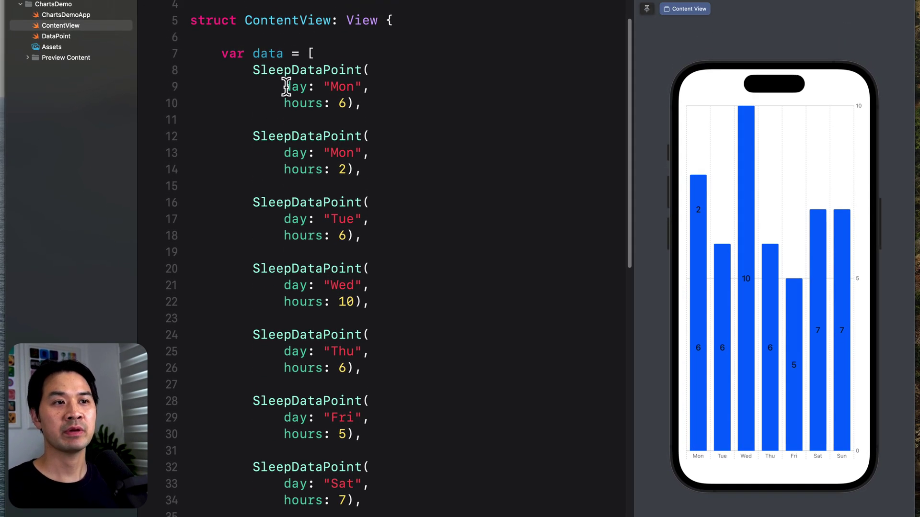
In DataPoint.swift add var type: String = "Night" after hours, then return to ContentView.
{"action": "left_click", "coordinate": [286, 86]}
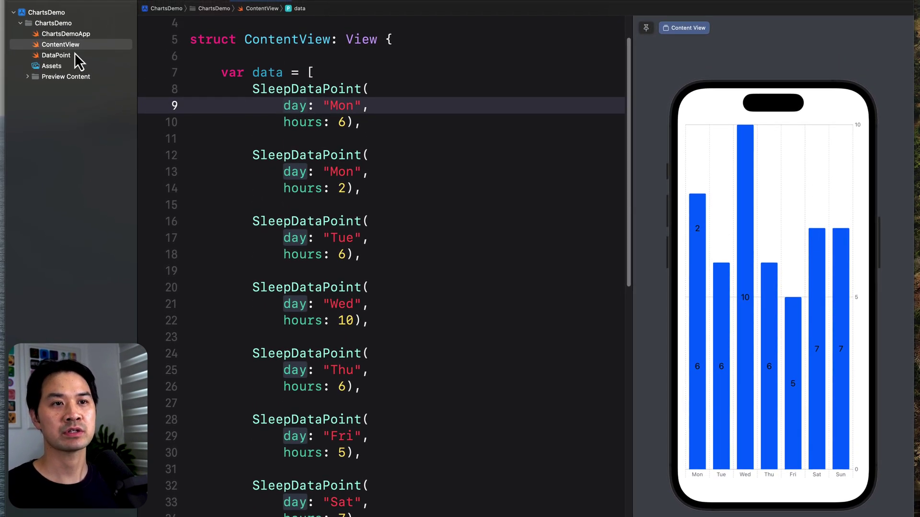
{"action": "left_click", "coordinate": [57, 55]}
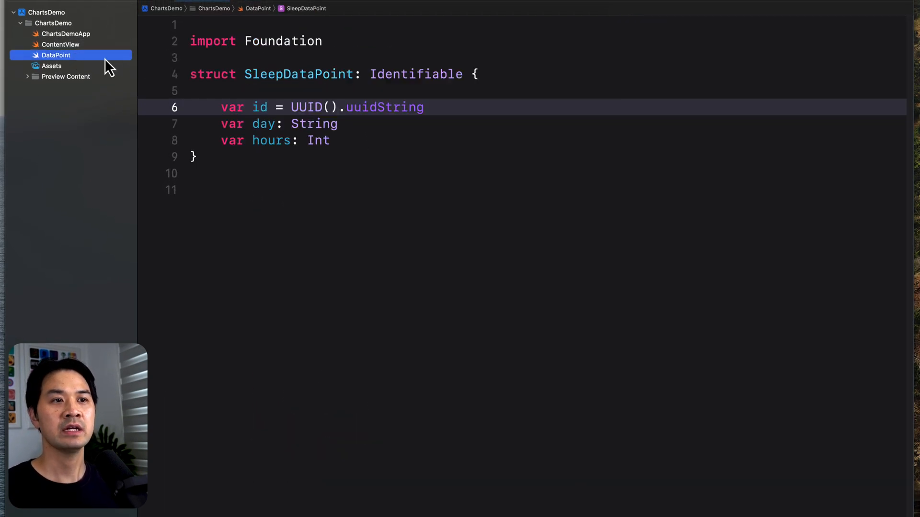
{"action": "left_click", "coordinate": [349, 140]}
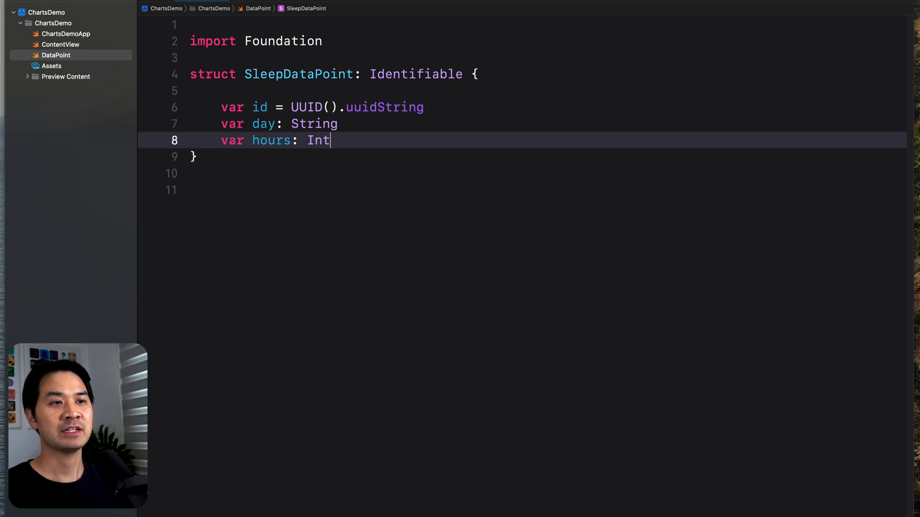
{"action": "key", "text": "Return"}
{"action": "type", "text": "var type: "}
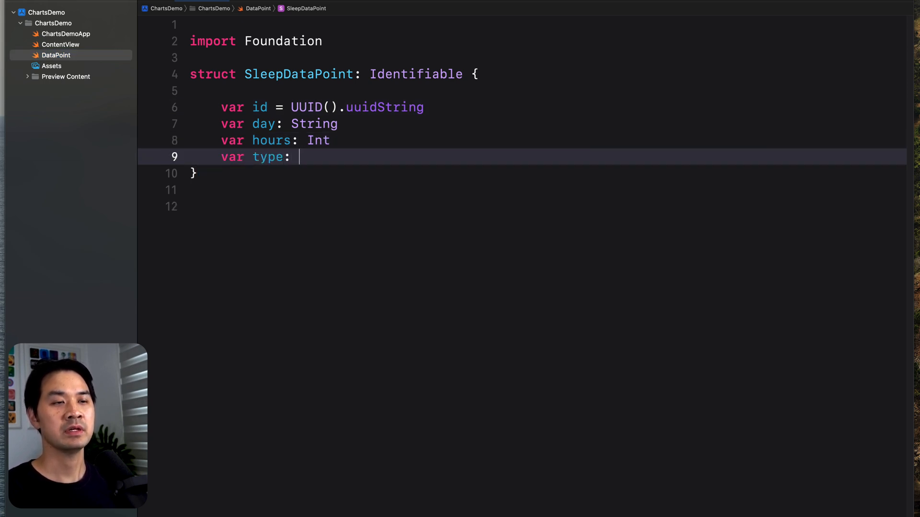
{"action": "type", "text": "String = \"Night"}
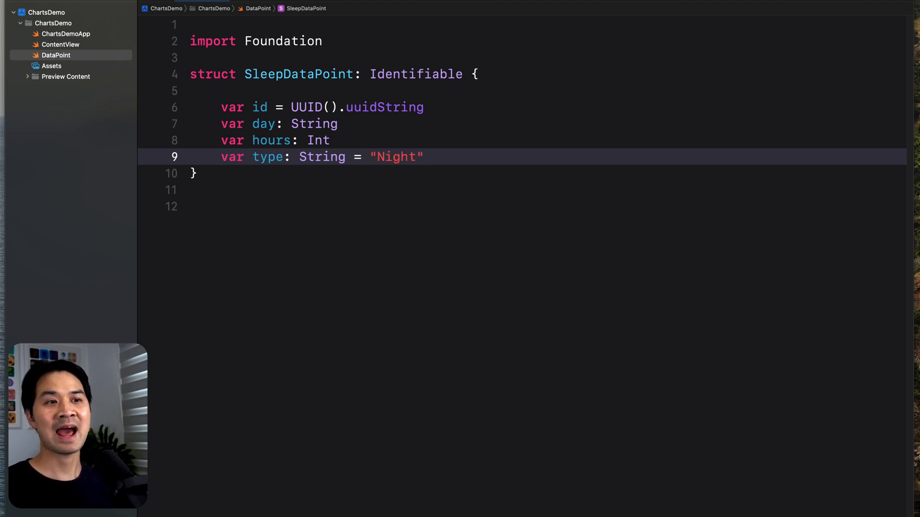
Give the second Monday data point type: "Nap" and move to the end of the annotation block.
{"action": "left_click", "coordinate": [60, 44]}
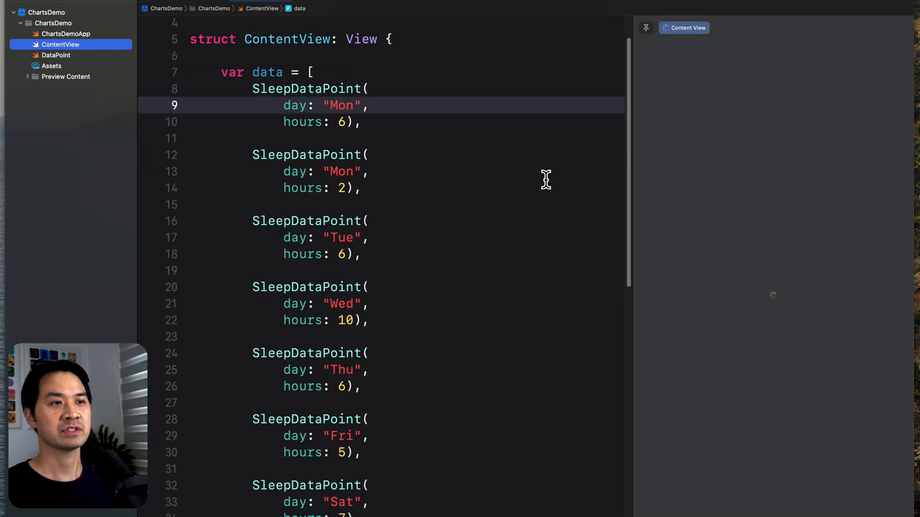
{"action": "left_click", "coordinate": [360, 171]}
{"action": "left_click", "coordinate": [345, 188]}
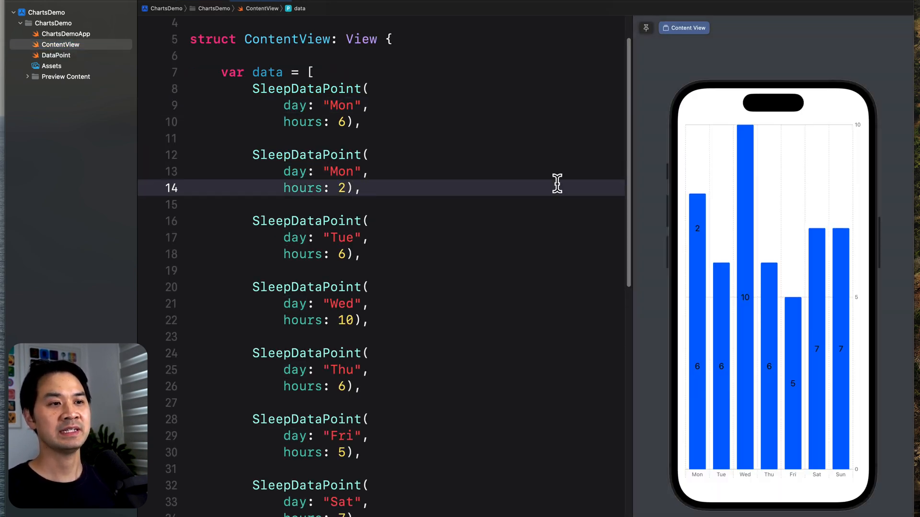
{"action": "type", "text": ","}
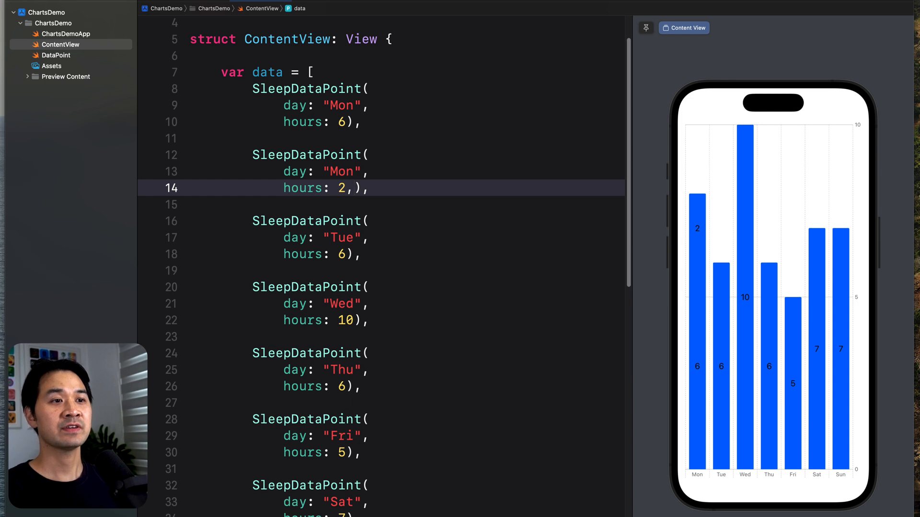
{"action": "key", "text": "Return"}
{"action": "type", "text": "type),"}
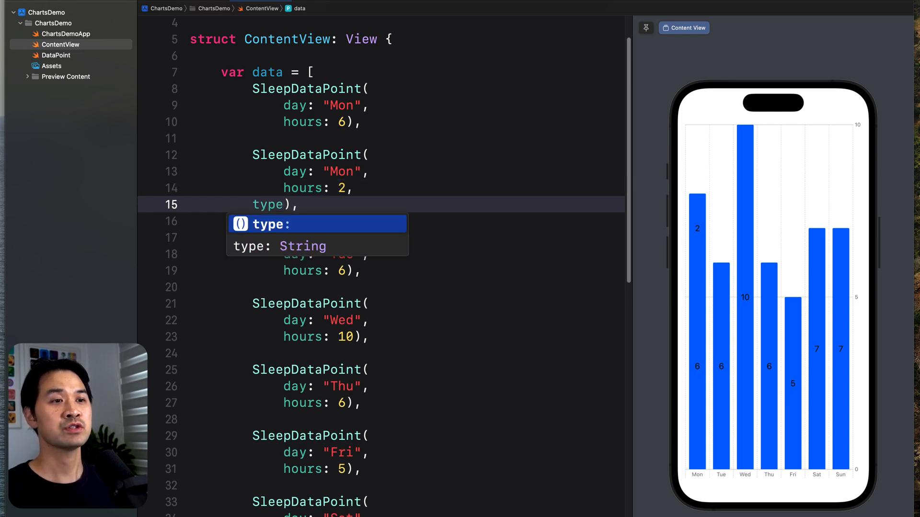
{"action": "type", "text": ": \"Nap\""}
{"action": "key", "text": "Return"}
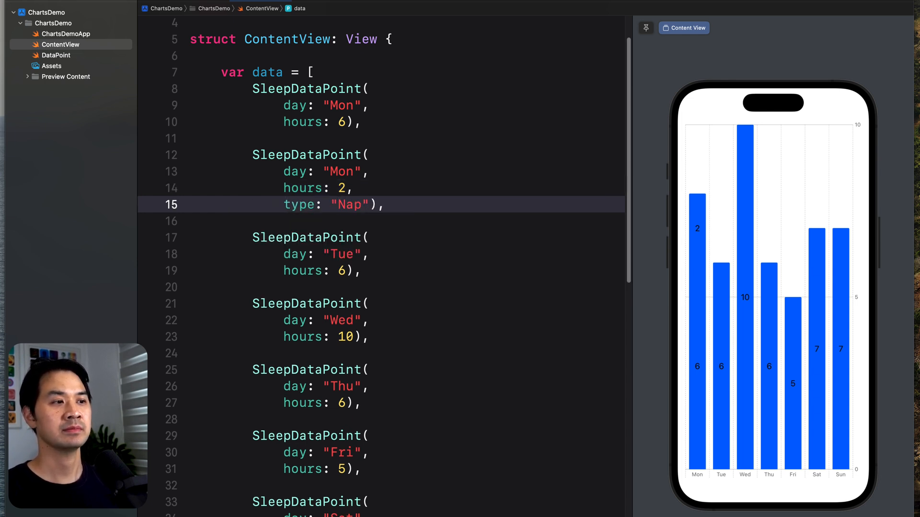
{"action": "scroll", "coordinate": [364, 251], "scroll_direction": "down", "scroll_amount": 5}
{"action": "scroll", "coordinate": [366, 211], "scroll_direction": "down", "scroll_amount": 3}
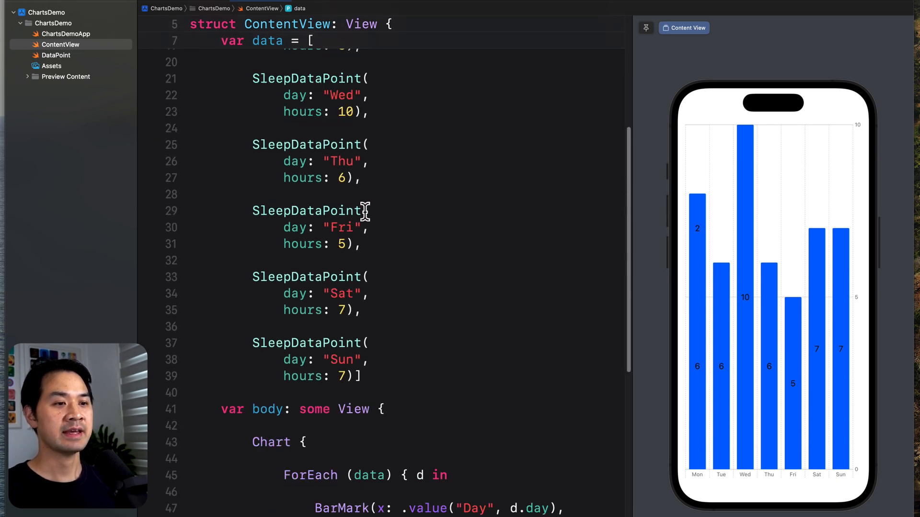
{"action": "scroll", "coordinate": [365, 211], "scroll_direction": "down", "scroll_amount": 5}
{"action": "left_click", "coordinate": [338, 292]}
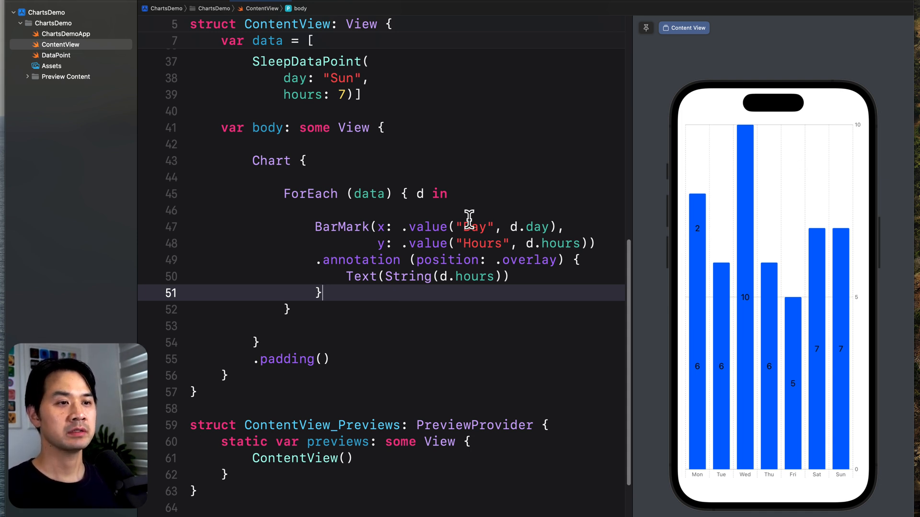
Add .foregroundStyle(by: .value("Type", d.type)) so bars are coloured by sleep type with a legend.
{"action": "key", "text": "Return"}
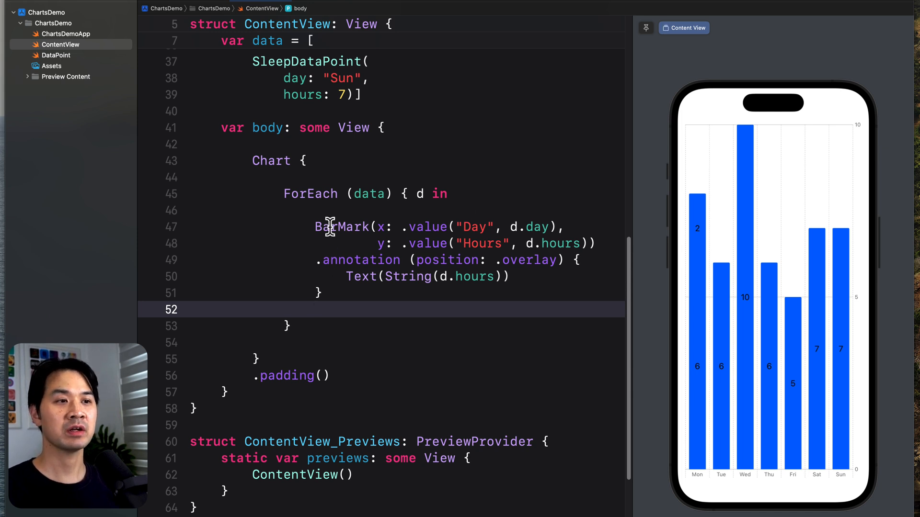
{"action": "left_click", "coordinate": [329, 226]}
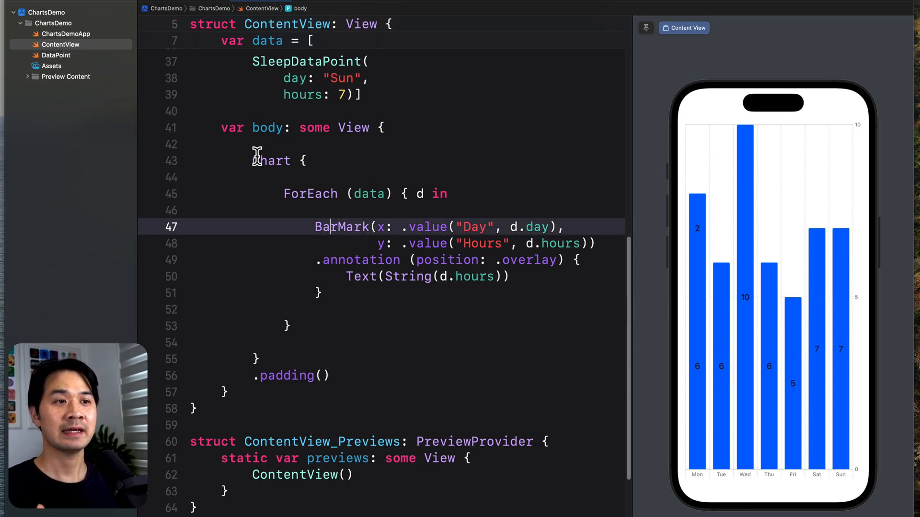
{"action": "left_click", "coordinate": [331, 295]}
{"action": "type", "text": "."}
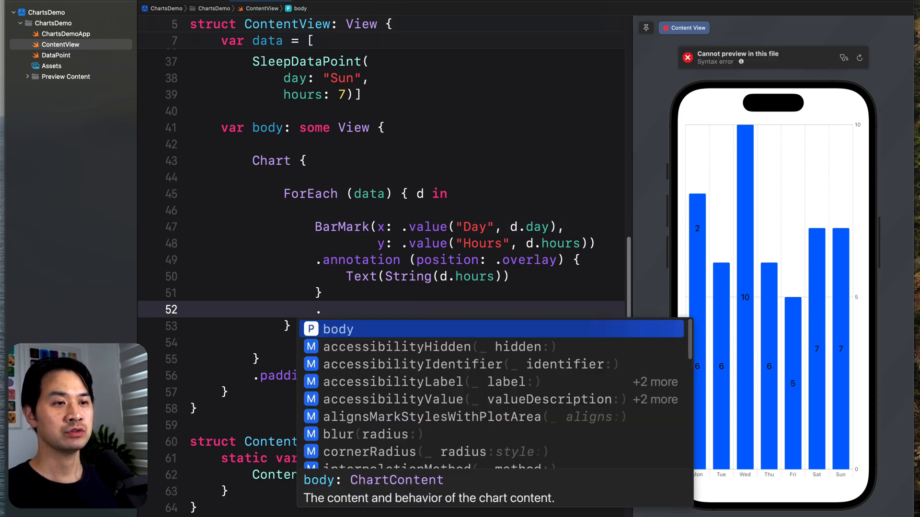
{"action": "type", "text": "fore"}
{"action": "key", "text": "Down"}
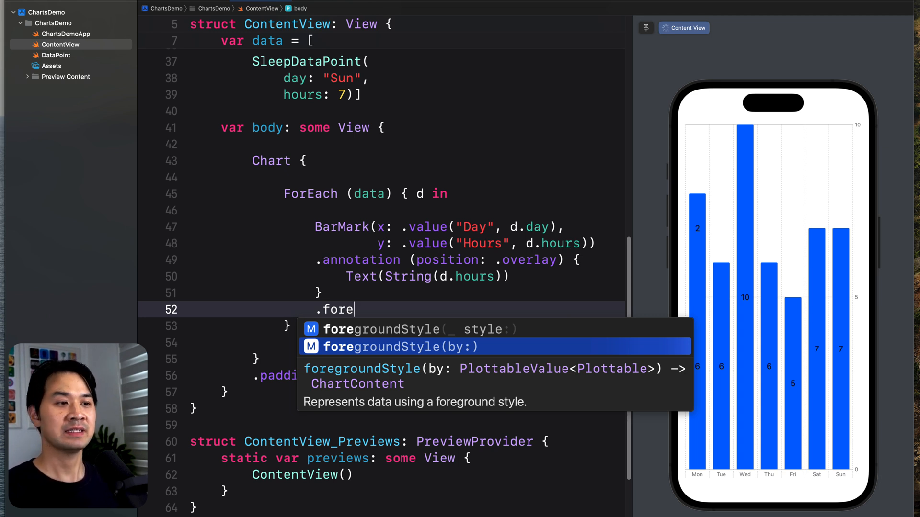
{"action": "key", "text": "Return"}
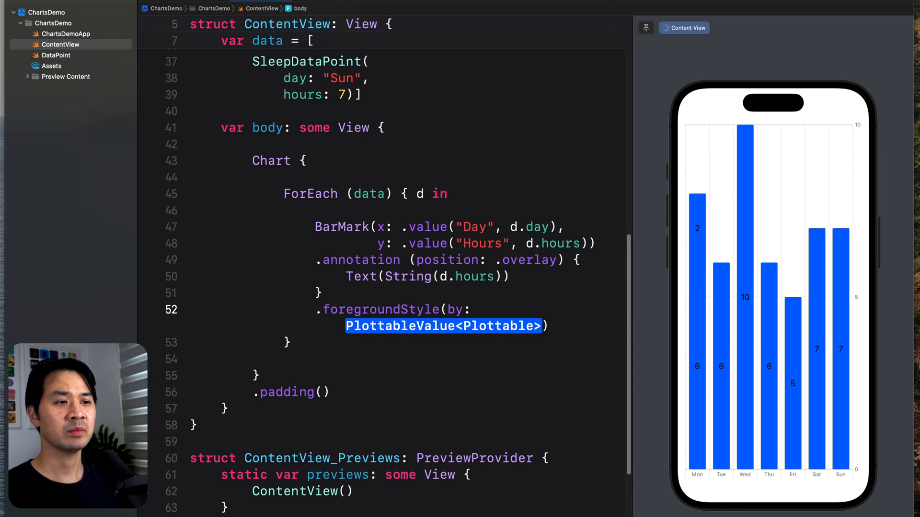
{"action": "type", "text": ".val"}
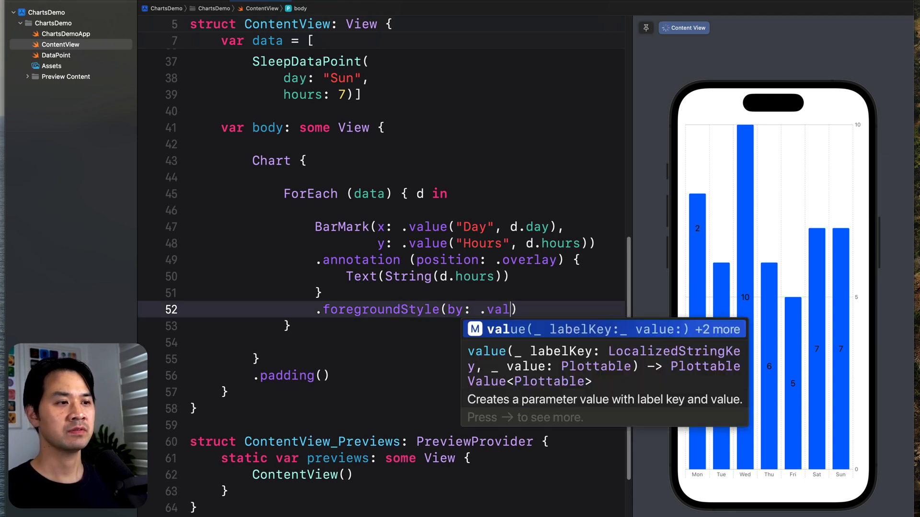
{"action": "key", "text": "Return"}
{"action": "type", "text": "\""}
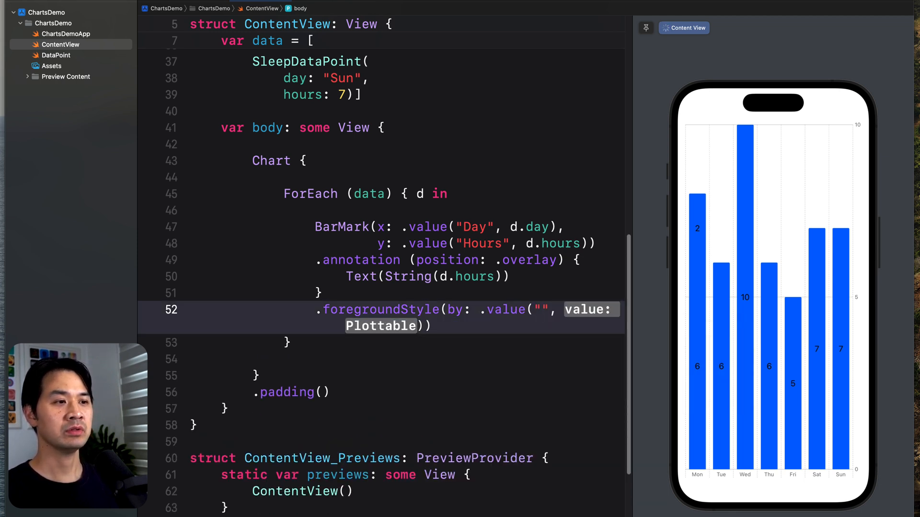
{"action": "type", "text": "Type"}
{"action": "key", "text": "Tab"}
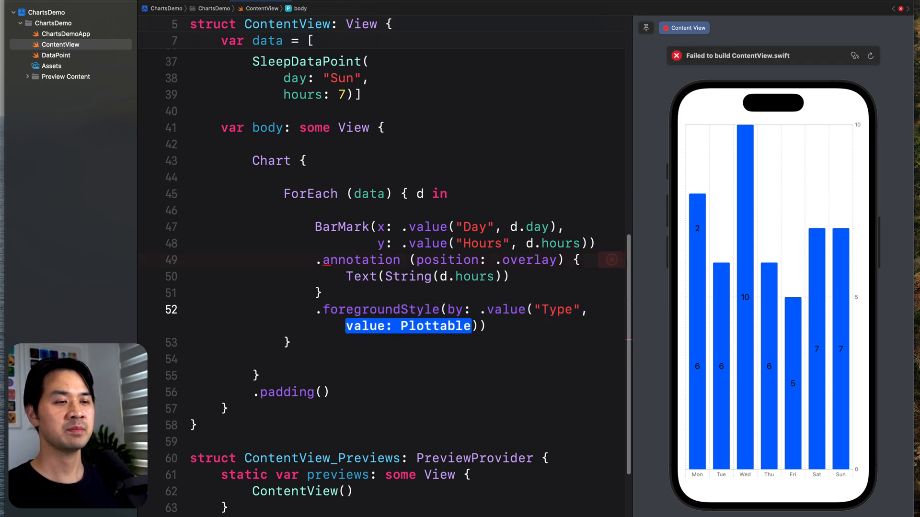
{"action": "type", "text": "d.type"}
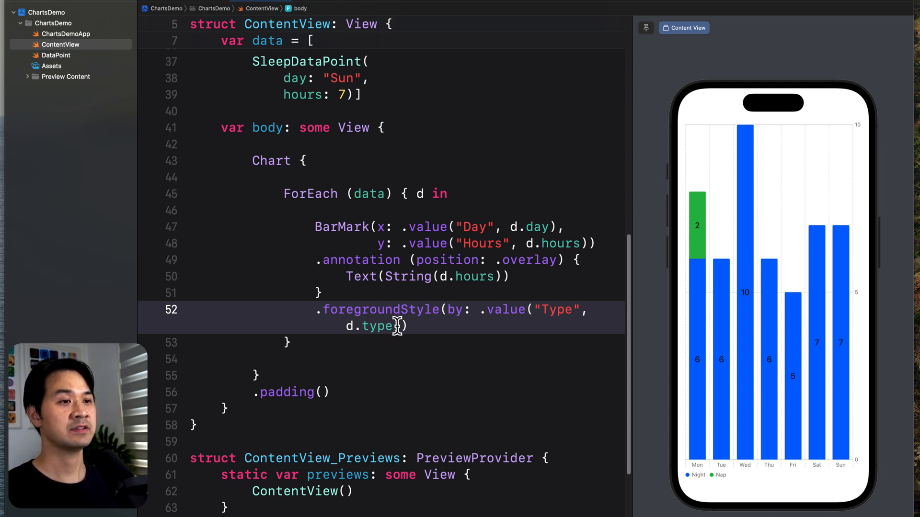
Add .foregroundColor(.white) to the annotation Text so the hour labels are white.
{"action": "left_click", "coordinate": [526, 276]}
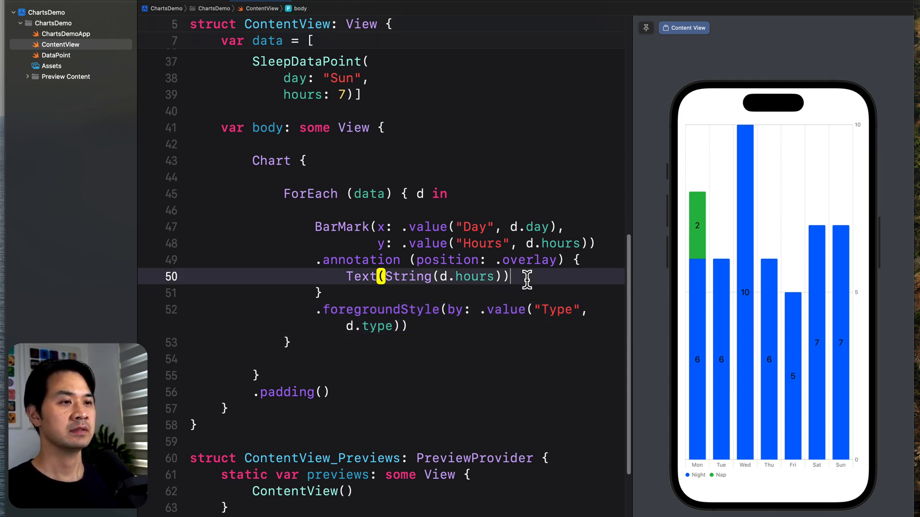
{"action": "key", "text": "Return"}
{"action": "type", "text": ".fore"}
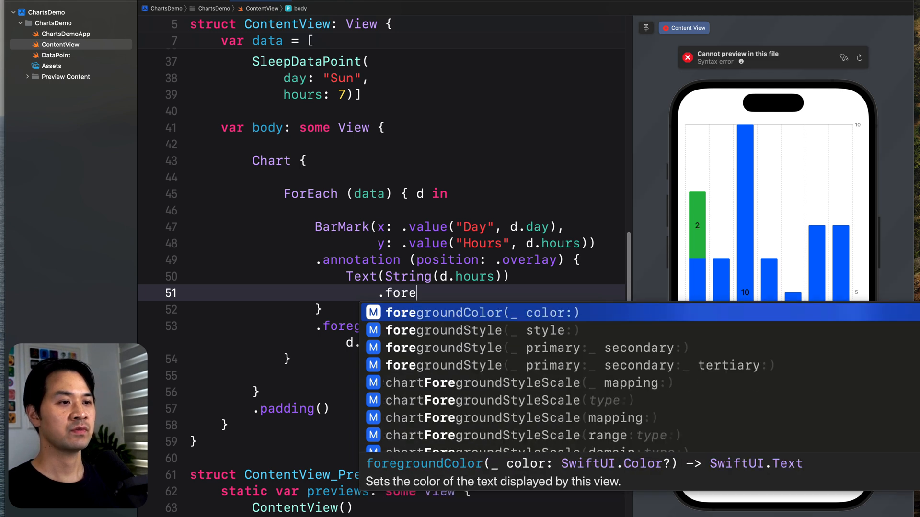
{"action": "key", "text": "Return"}
{"action": "type", "text": ".wh"}
{"action": "key", "text": "Return"}
{"action": "key", "text": "Escape"}
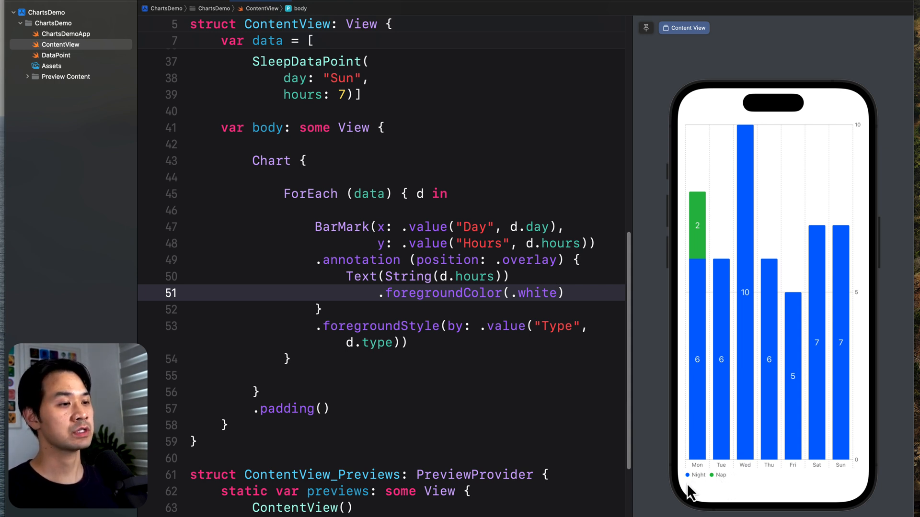
{"action": "scroll", "coordinate": [424, 202], "scroll_direction": "up", "scroll_amount": 5}
{"action": "scroll", "coordinate": [423, 201], "scroll_direction": "up", "scroll_amount": 5}
{"action": "scroll", "coordinate": [432, 212], "scroll_direction": "up", "scroll_amount": 5}
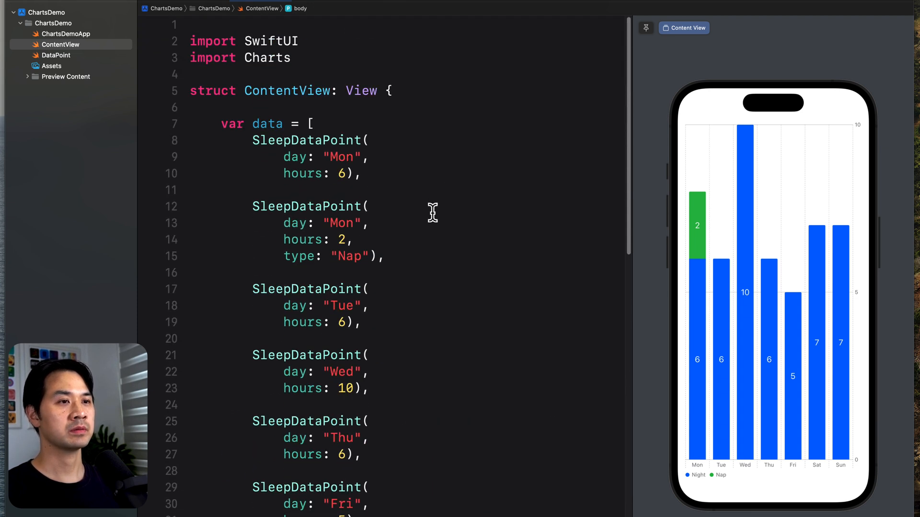
{"action": "scroll", "coordinate": [432, 213], "scroll_direction": "down", "scroll_amount": 3}
Duplicate the Friday data point to create a second Friday entry below it.
{"action": "left_click", "coordinate": [420, 210]}
{"action": "key", "text": "Left"}
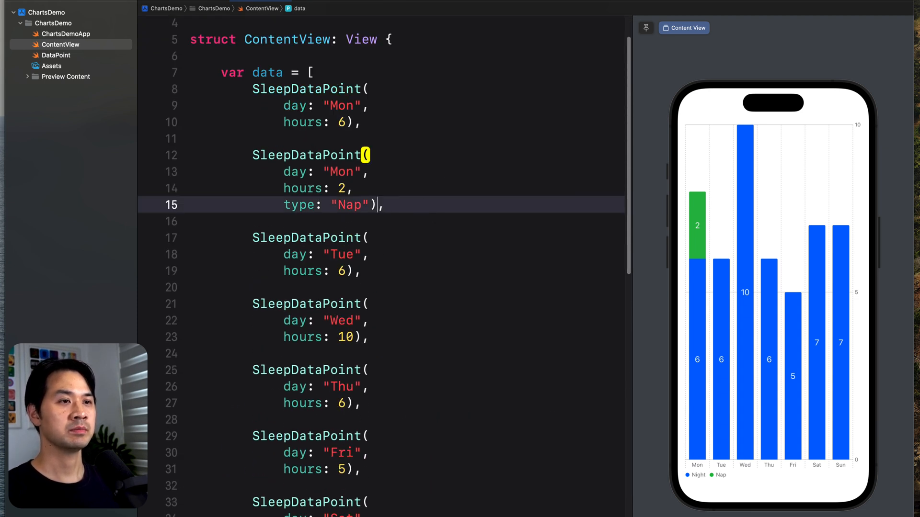
{"action": "scroll", "coordinate": [420, 205], "scroll_direction": "down", "scroll_amount": 3}
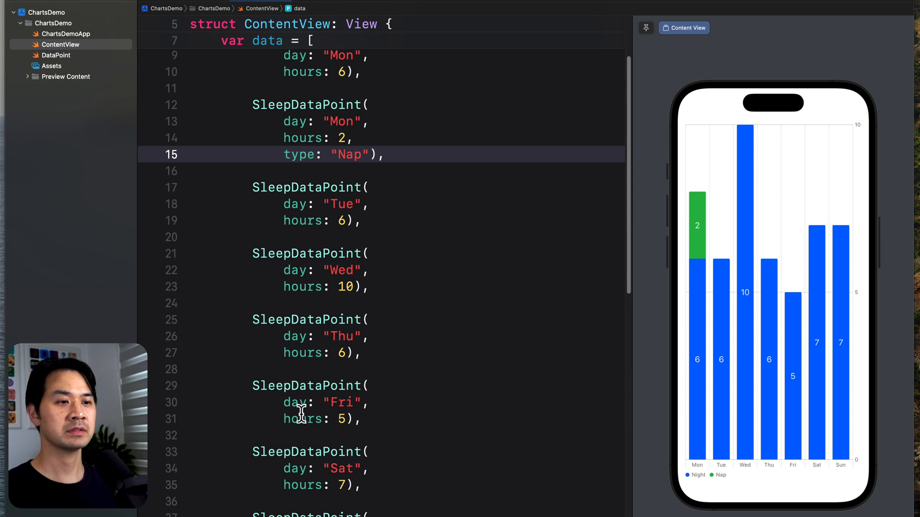
{"action": "left_click", "coordinate": [344, 419]}
{"action": "key", "text": "BackSpace"}
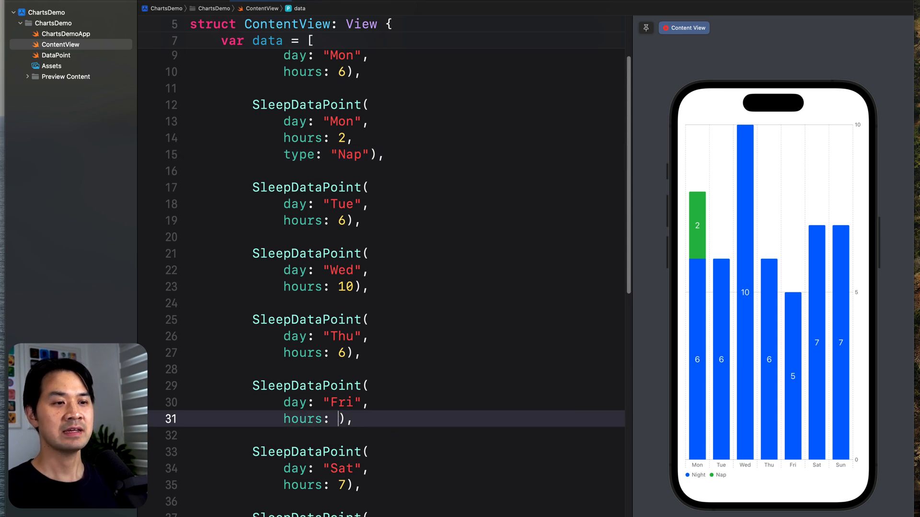
{"action": "type", "text": "1"}
{"action": "key", "text": "shift+Up"}
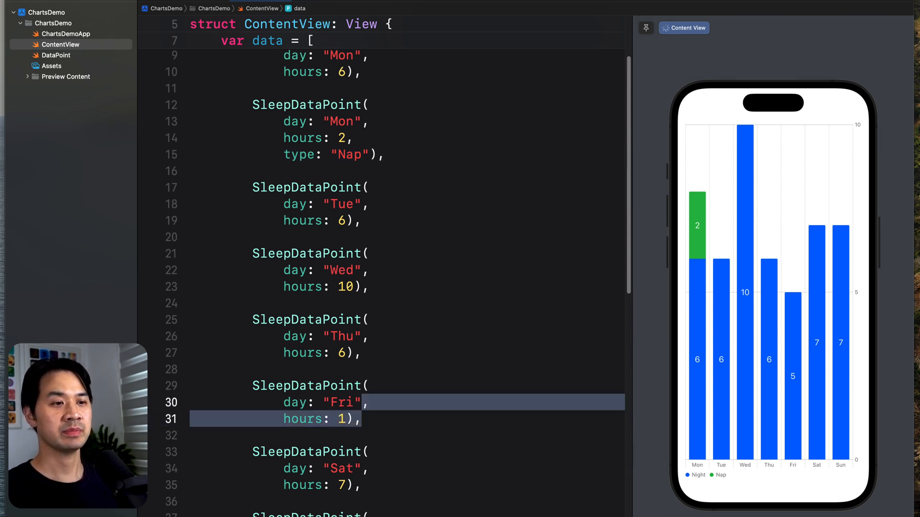
{"action": "key", "text": "shift+Up"}
{"action": "key", "text": "shift+Up"}
{"action": "key", "text": "shift+Down"}
{"action": "key", "text": "shift+alt+Right"}
{"action": "key", "text": "super+c"}
{"action": "key", "text": "Right"}
{"action": "key", "text": "Return"}
{"action": "key", "text": "Return"}
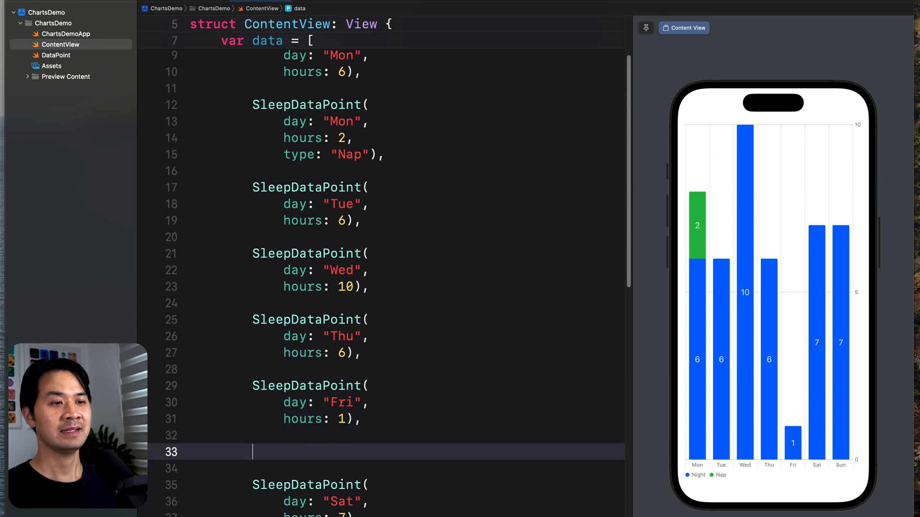
{"action": "key", "text": "super+v"}
{"action": "key", "text": "super+v"}
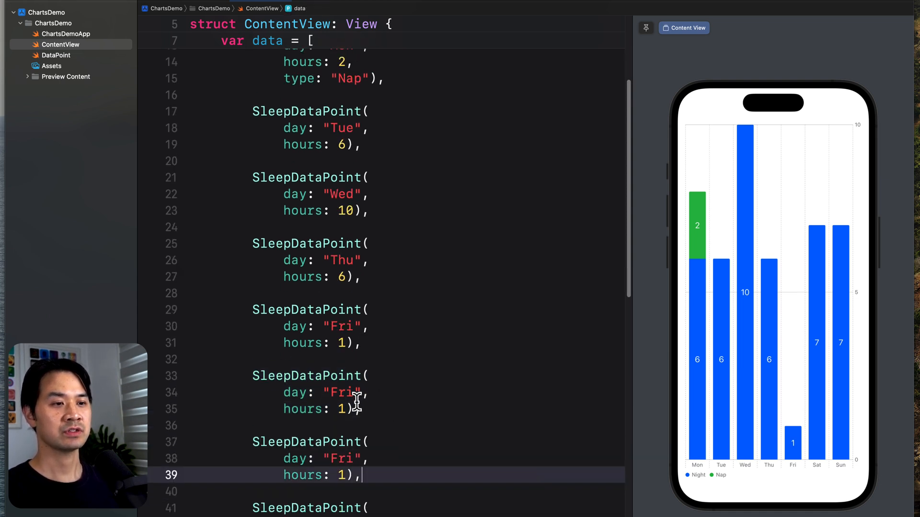
Set the Friday entries to 1 hour type "Nap" and 2 hours type "Accidental".
{"action": "left_click", "coordinate": [343, 409]}
{"action": "key", "text": "Return"}
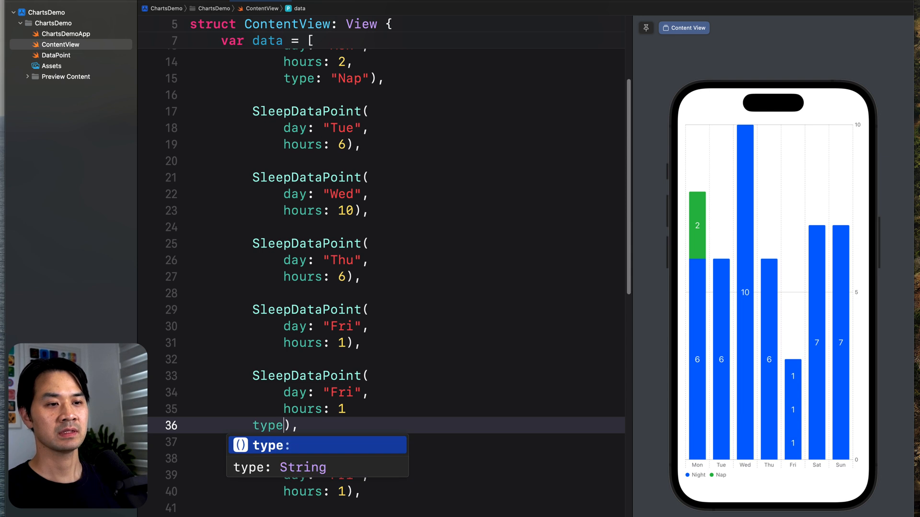
{"action": "type", "text": "type:"}
{"action": "key", "text": "BackSpace"}
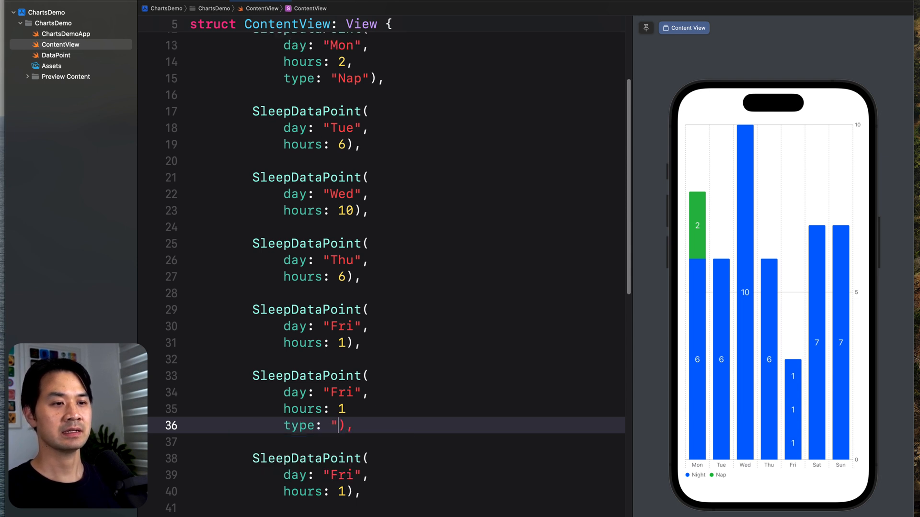
{"action": "key", "text": "Up"}
{"action": "type", "text": ","}
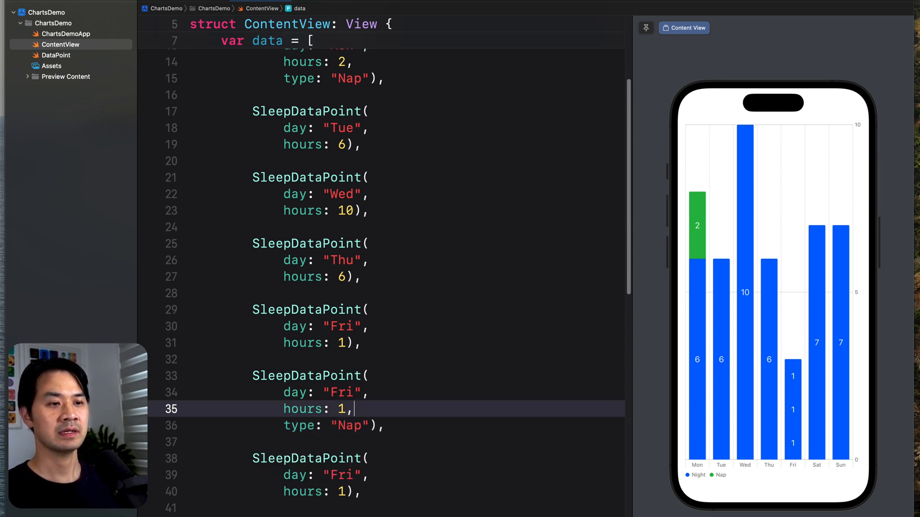
{"action": "key", "text": "Down"}
{"action": "key", "text": "Down"}
{"action": "key", "text": "Down"}
{"action": "key", "text": "Down"}
{"action": "key", "text": "Down"}
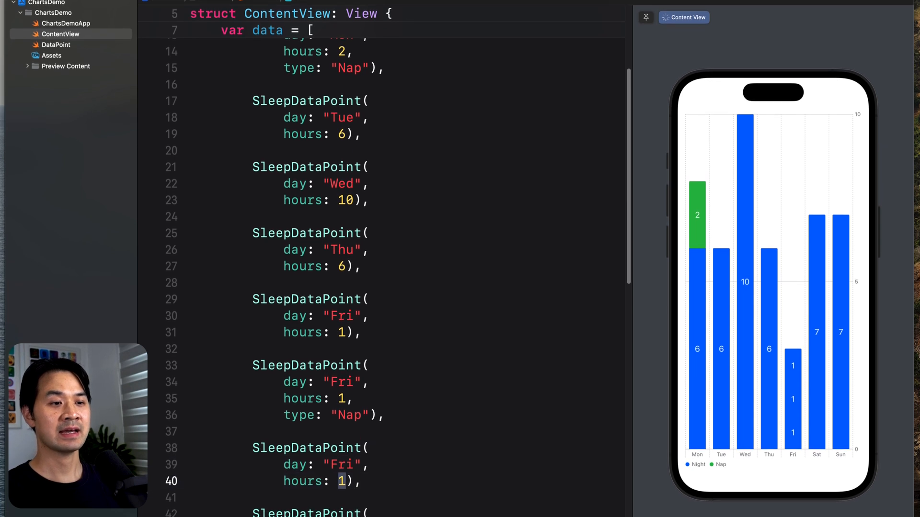
{"action": "type", "text": "2,"}
{"action": "key", "text": "Return"}
{"action": "type", "text": "typ"}
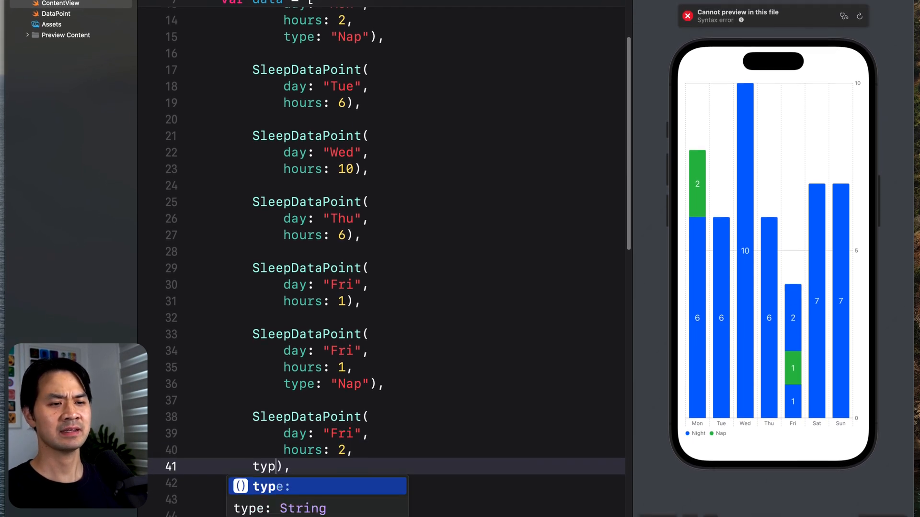
{"action": "type", "text": "e: \"Accid"}
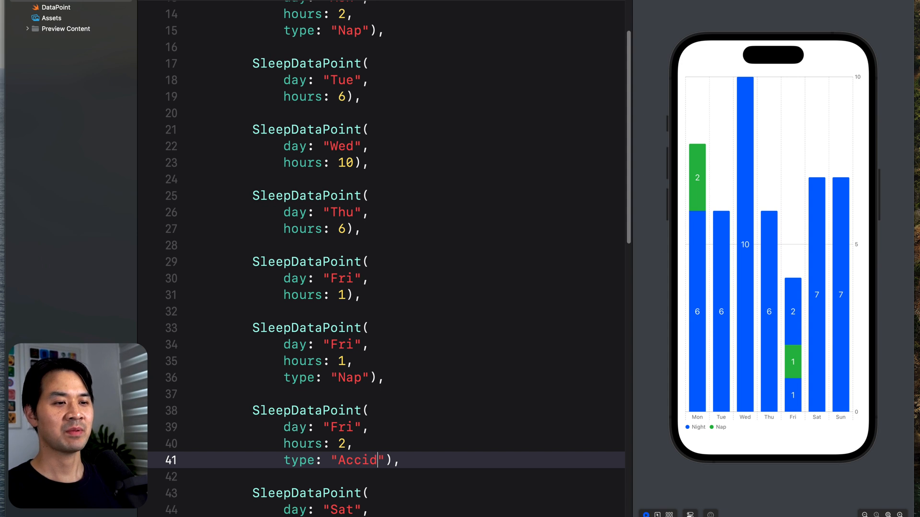
{"action": "type", "text": "ental"}
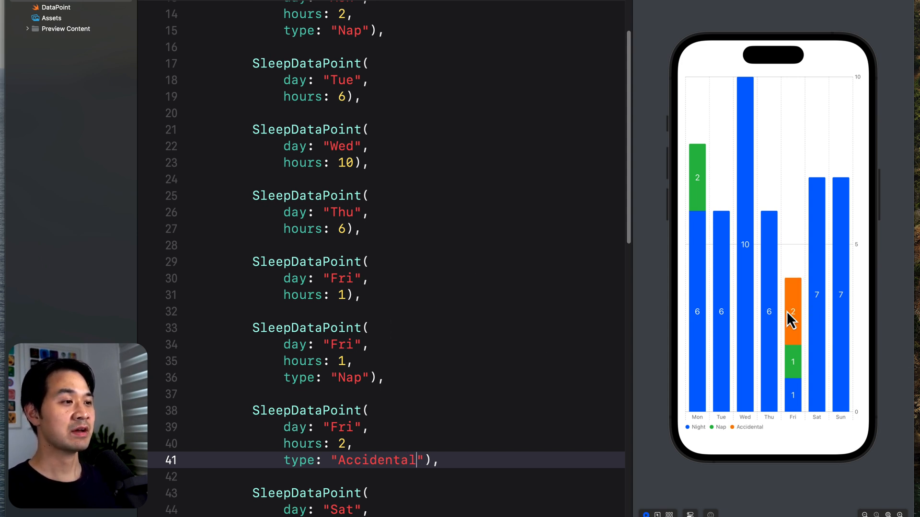
{"action": "scroll", "coordinate": [453, 302], "scroll_direction": "down", "scroll_amount": 5}
{"action": "scroll", "coordinate": [453, 274], "scroll_direction": "down", "scroll_amount": 5}
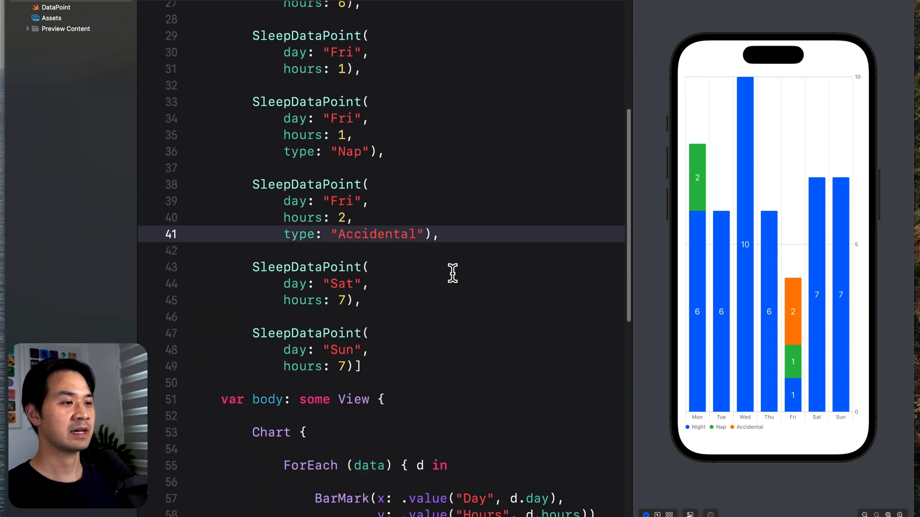
{"action": "scroll", "coordinate": [453, 273], "scroll_direction": "down", "scroll_amount": 3}
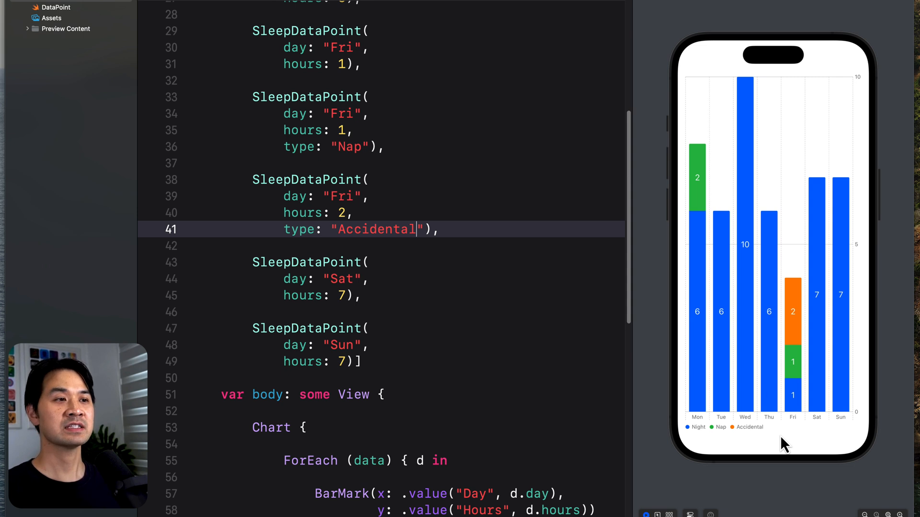
{"action": "scroll", "coordinate": [414, 273], "scroll_direction": "down", "scroll_amount": 5}
{"action": "scroll", "coordinate": [431, 287], "scroll_direction": "down", "scroll_amount": 3}
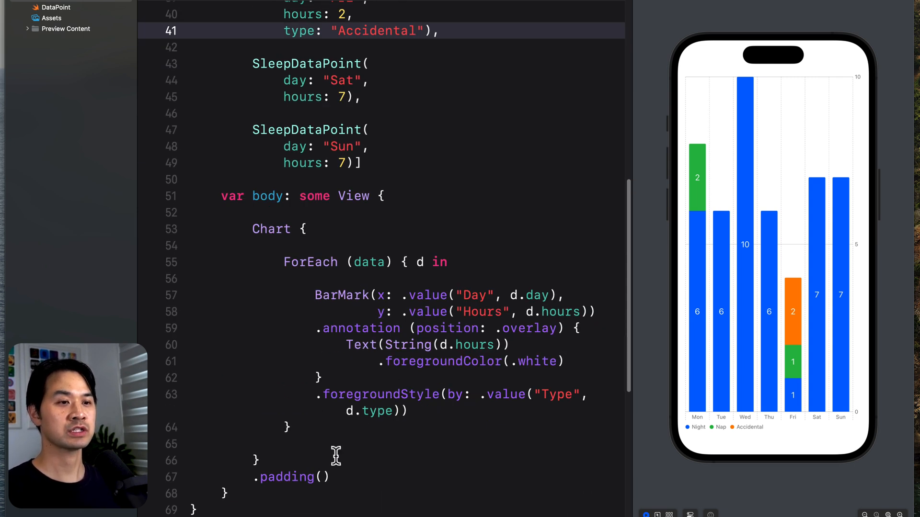
{"action": "left_click", "coordinate": [333, 417]}
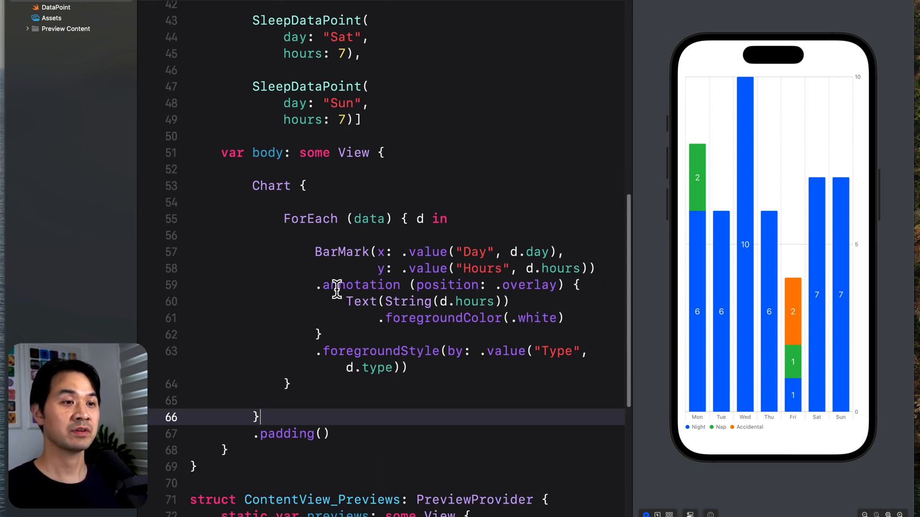
{"action": "left_click", "coordinate": [313, 251]}
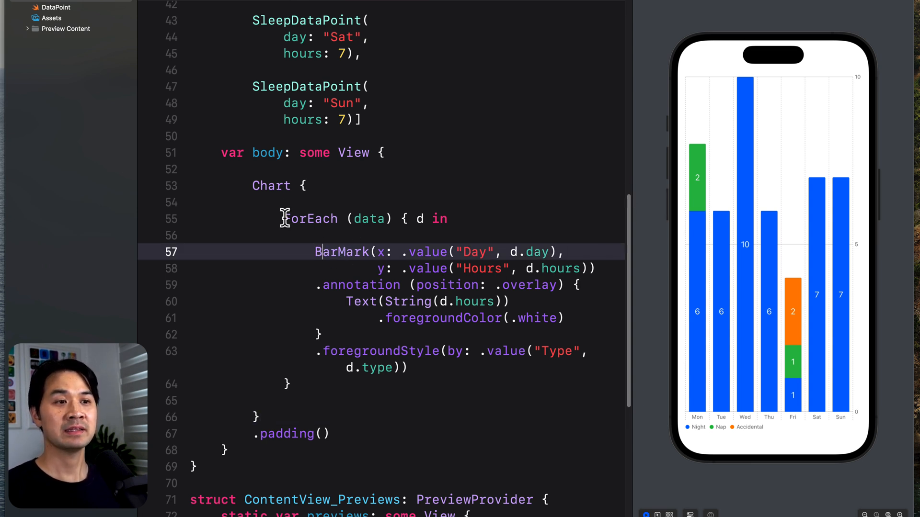
{"action": "left_click", "coordinate": [274, 189]}
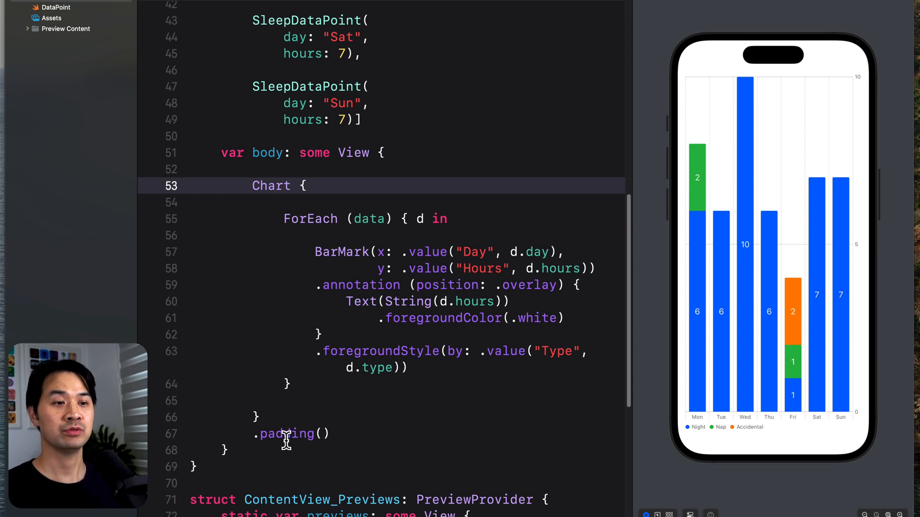
{"action": "left_click", "coordinate": [283, 417]}
Add .chartYScale(range: .plotDimension(padding: 60)) after the Chart's closing brace.
{"action": "key", "text": "Return"}
{"action": "type", "text": "."}
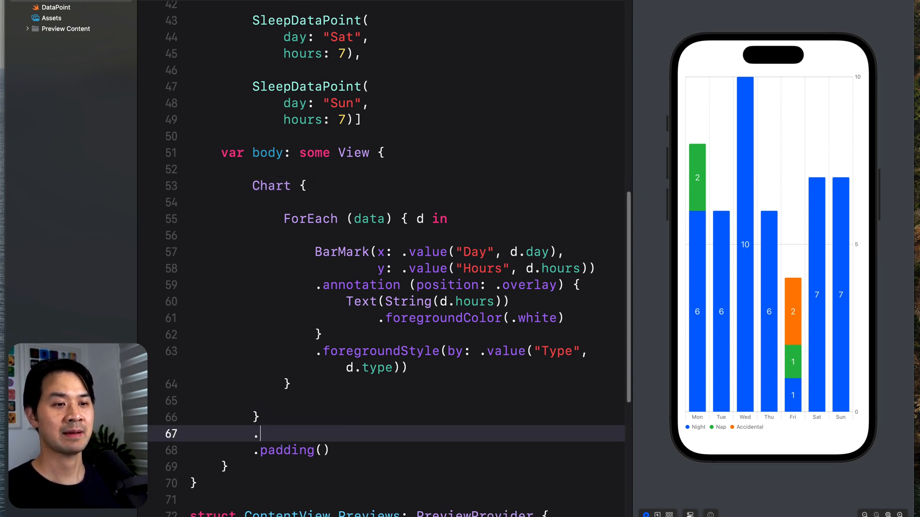
{"action": "type", "text": "char"}
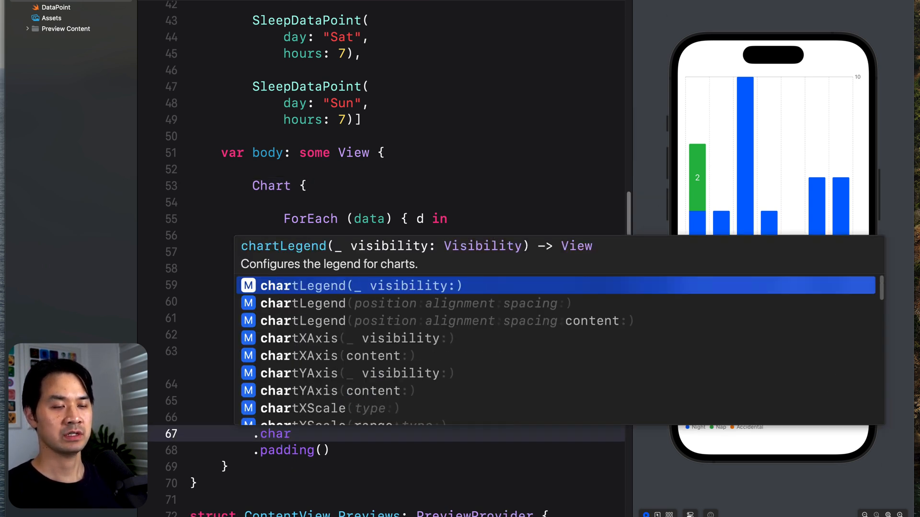
{"action": "type", "text": "t"}
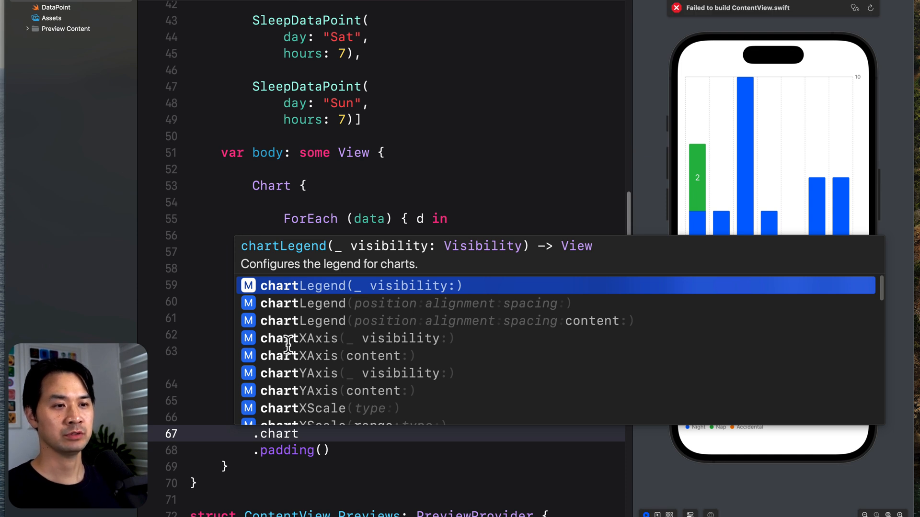
{"action": "scroll", "coordinate": [379, 332], "scroll_direction": "down", "scroll_amount": 5}
{"action": "scroll", "coordinate": [378, 331], "scroll_direction": "down", "scroll_amount": 3}
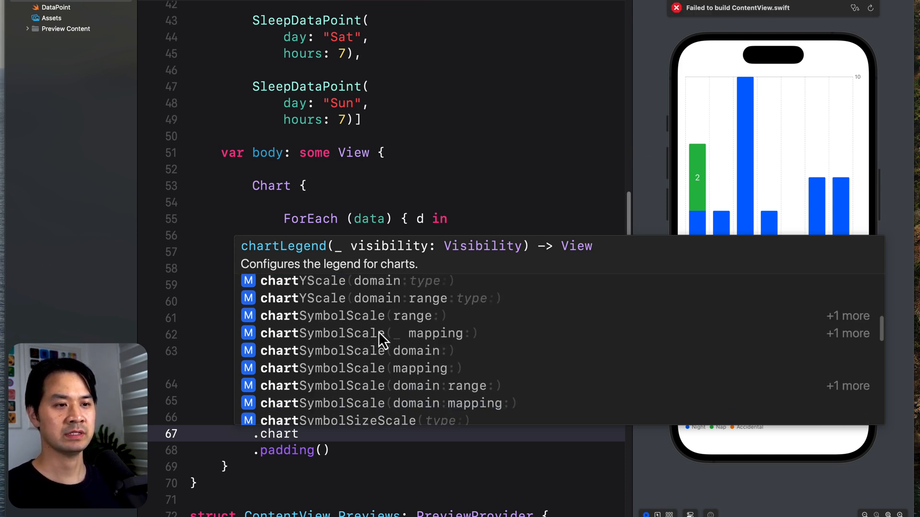
{"action": "scroll", "coordinate": [379, 332], "scroll_direction": "up", "scroll_amount": 4}
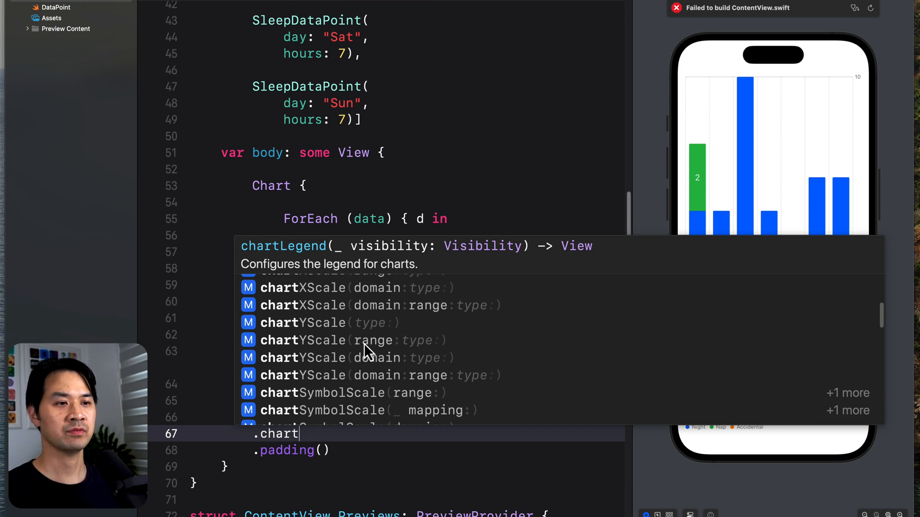
{"action": "double_click", "coordinate": [364, 343]}
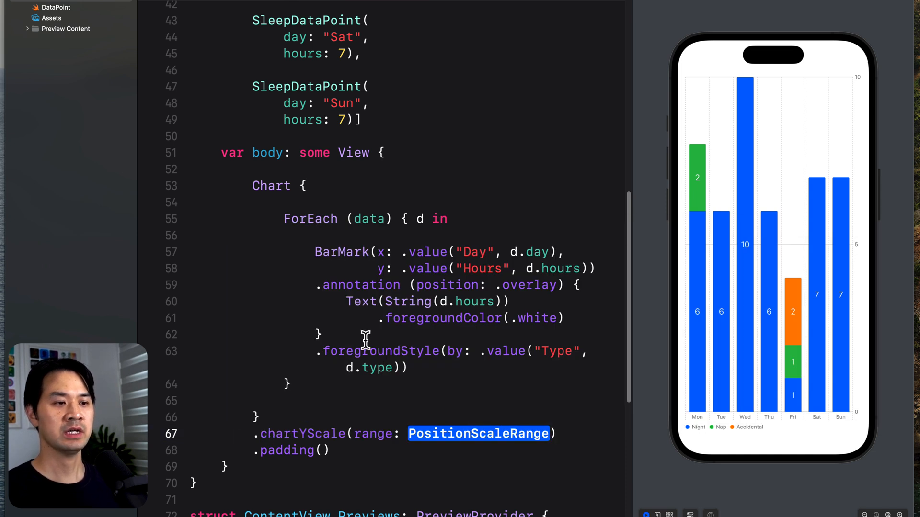
{"action": "type", "text": "."}
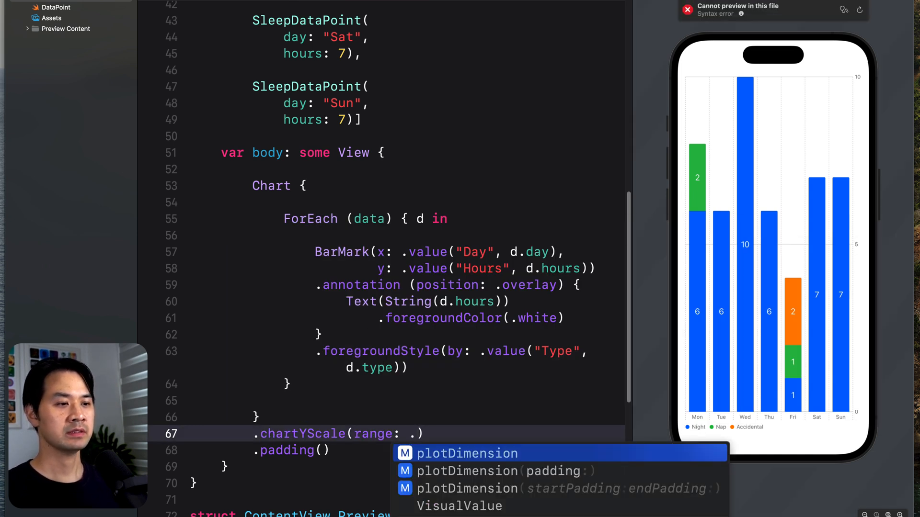
{"action": "key", "text": "Down"}
{"action": "key", "text": "Return"}
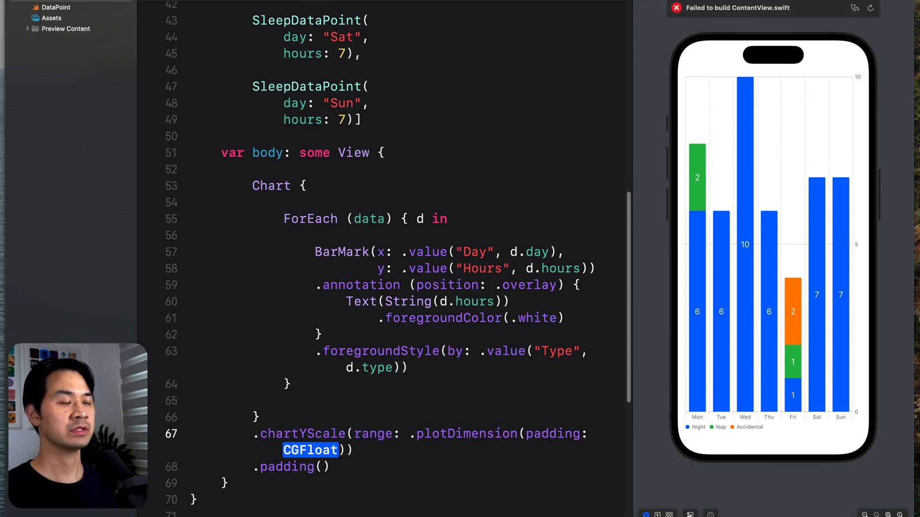
{"action": "type", "text": "60"}
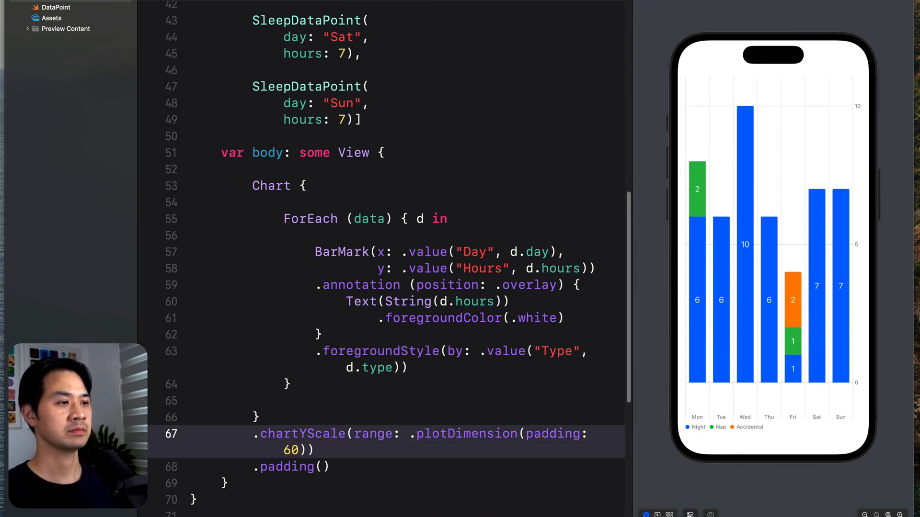